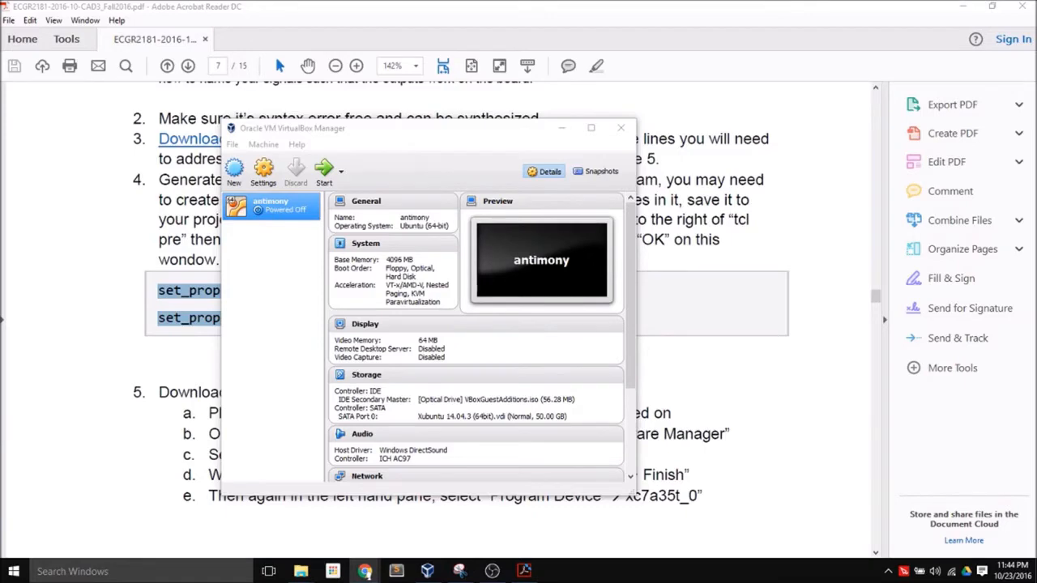
Switch to the browser and open the Oracle VM VirtualBox downloads page from the search results in a maximized window.
left_click_drag(1036, 259, 785, 82)
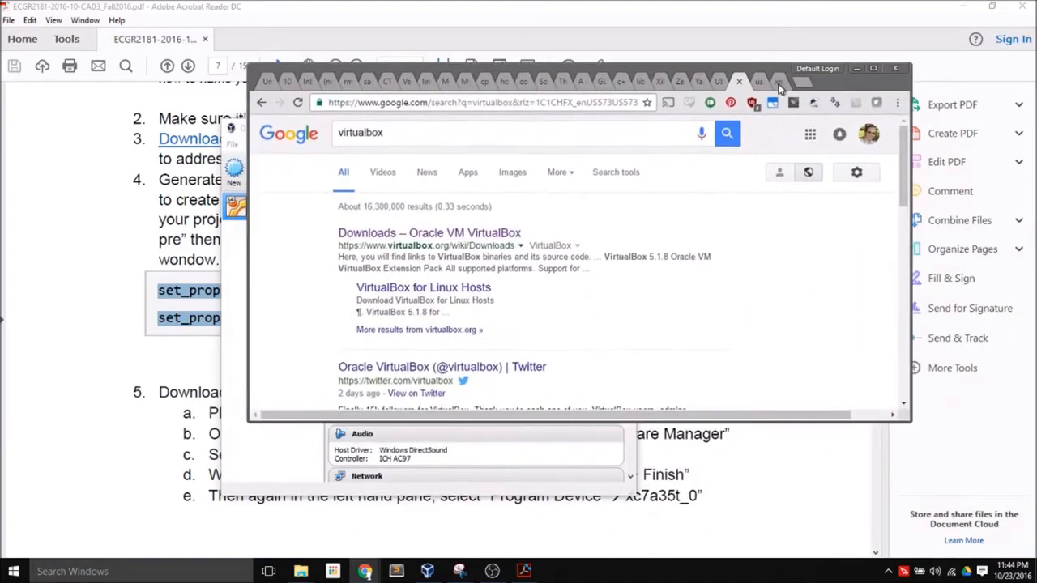
left_click(424, 234)
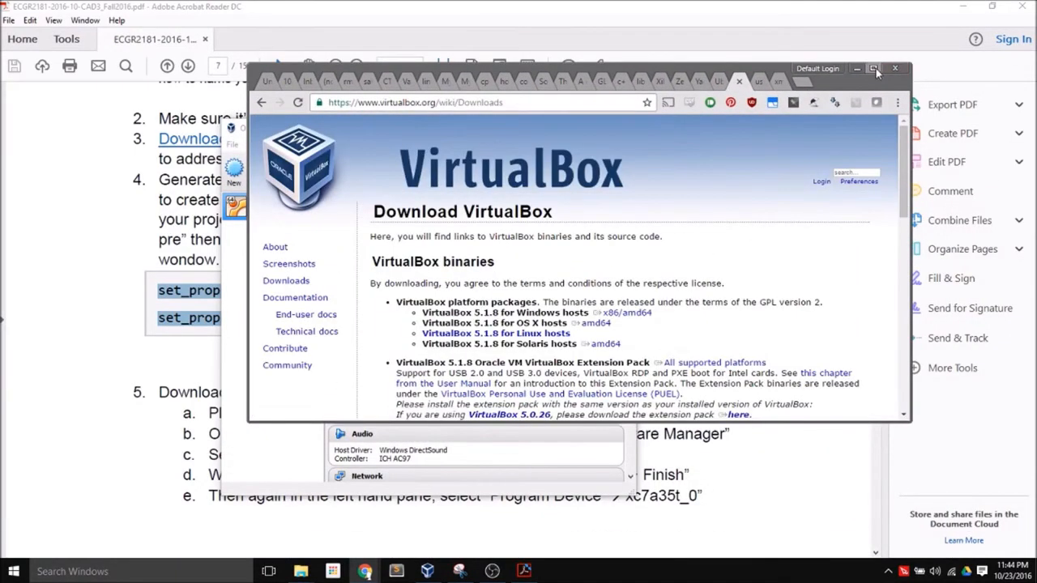
left_click(874, 69)
left_click_drag(339, 240, 354, 264)
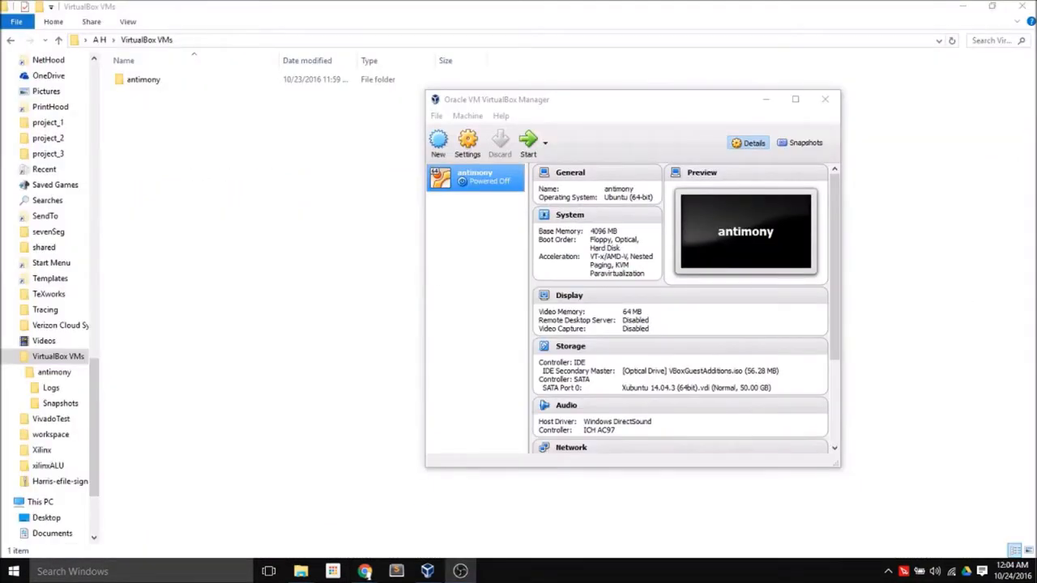
Begin a new virtual machine named Vivado with type Linux, version Ubuntu (64-bit) and 4096 MB of memory.
left_click(608, 120)
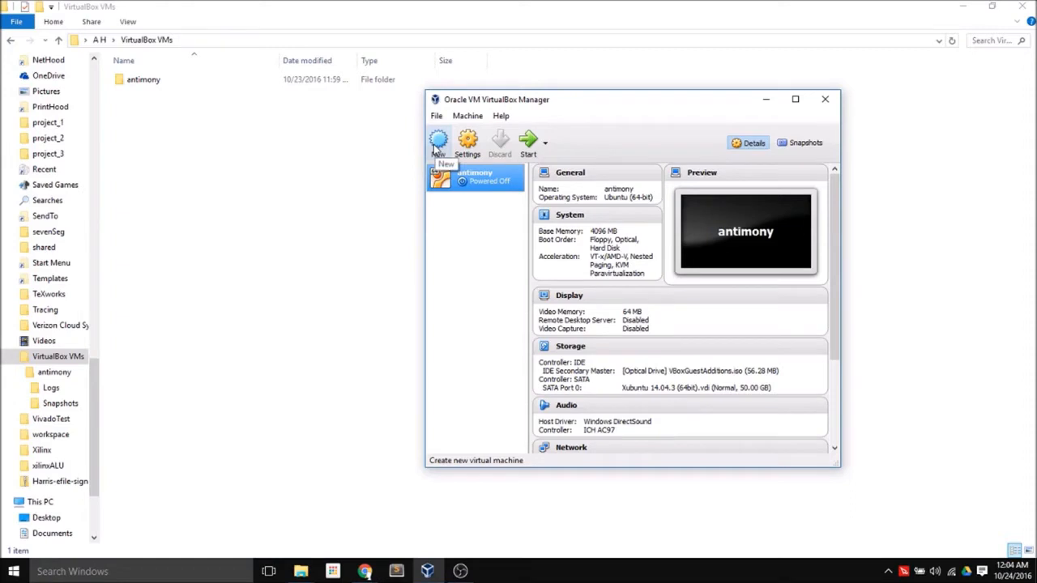
left_click(436, 146)
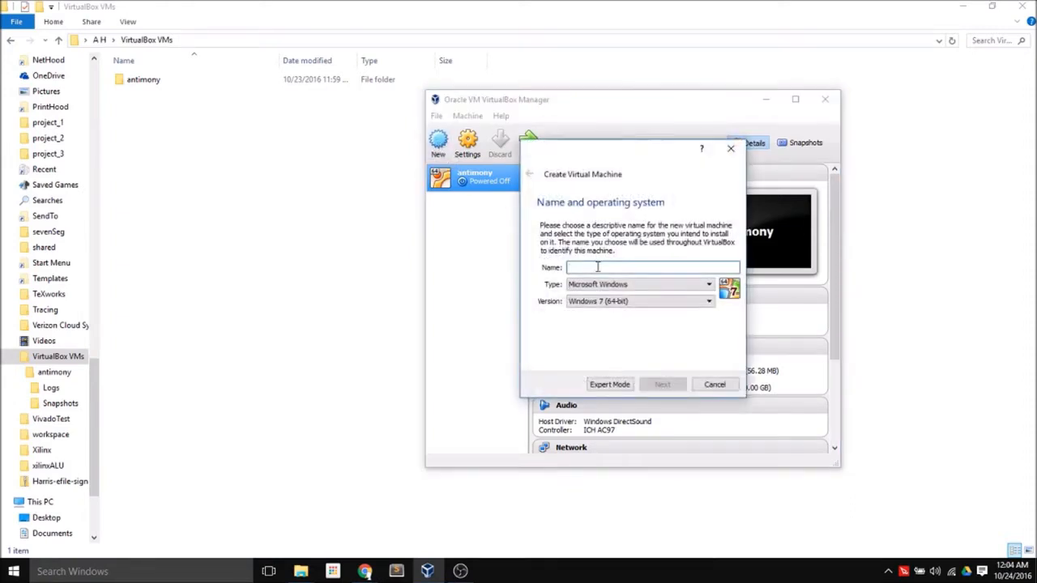
type("Vivado")
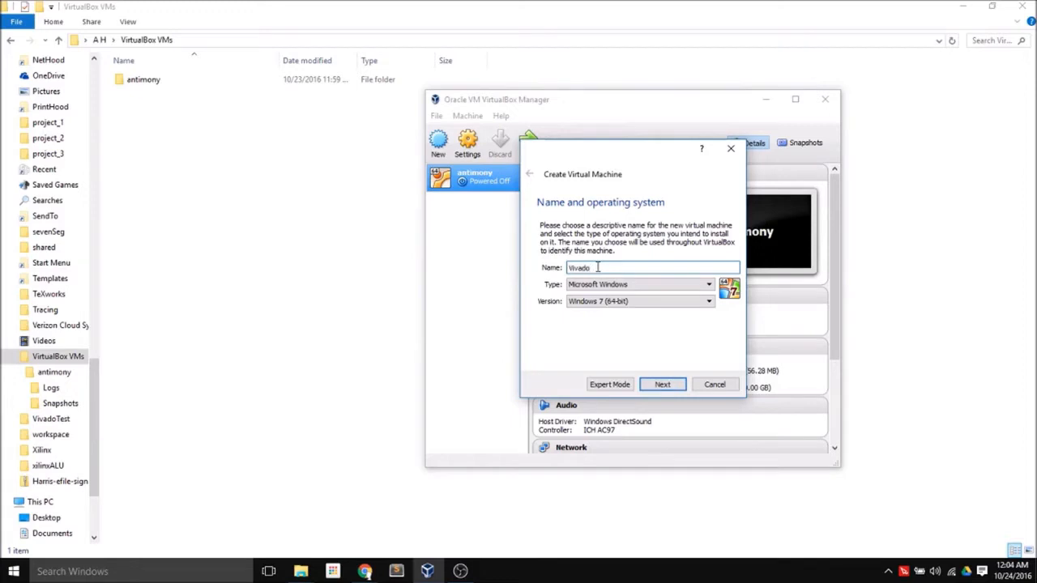
left_click(612, 285)
left_click(613, 306)
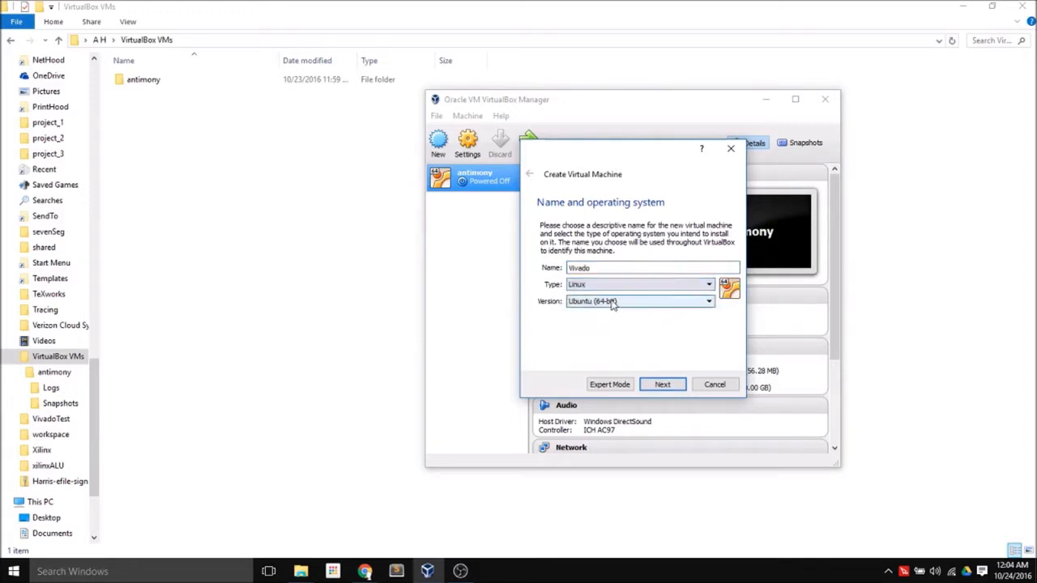
left_click(663, 385)
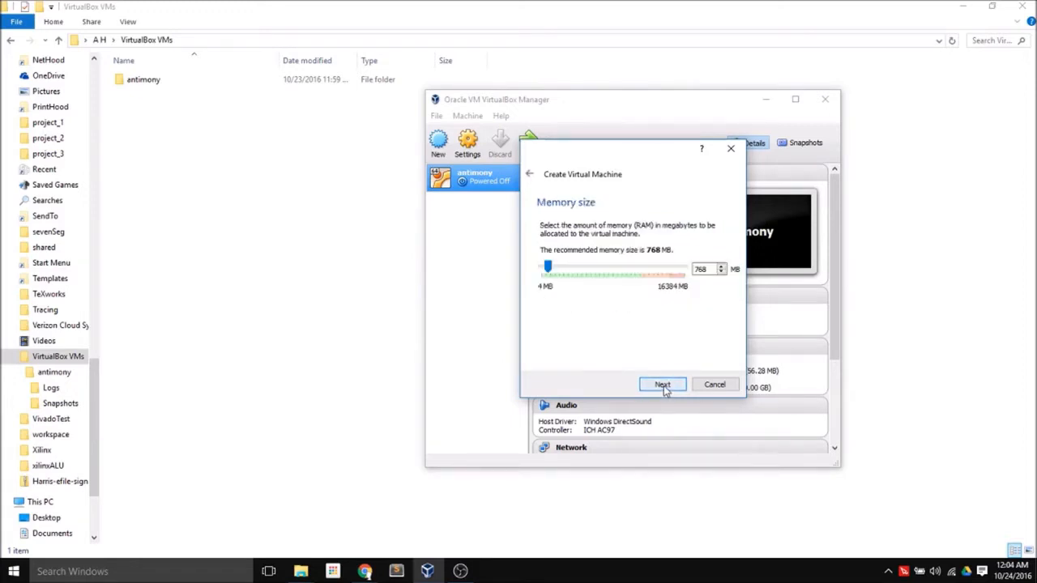
left_click_drag(549, 271, 577, 272)
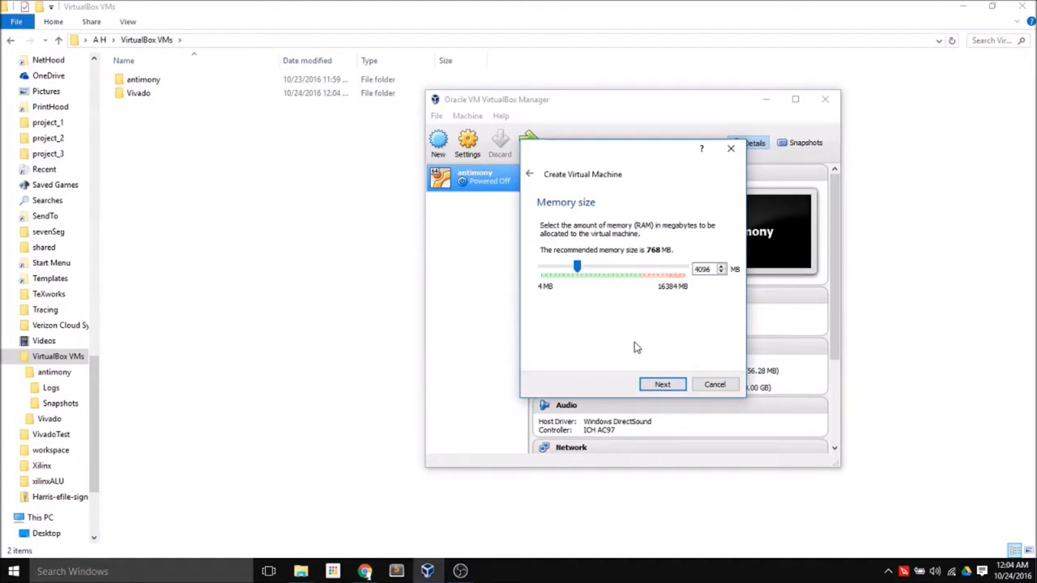
left_click(663, 385)
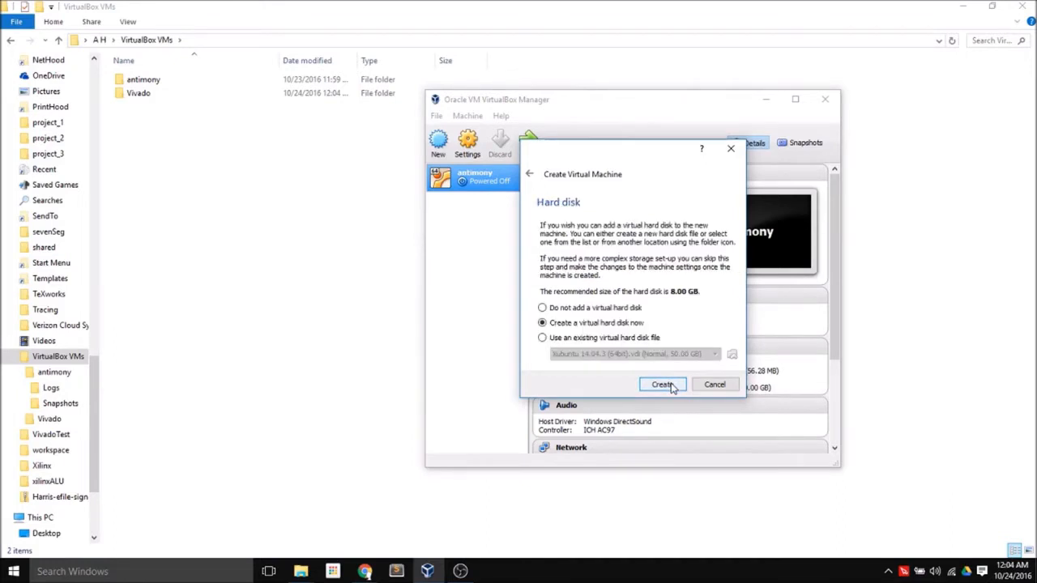
Create the machine with the existing virtual hard disk file Xubuntu 14.04.3 (64bit).vdi from the antimony folder.
left_click(575, 340)
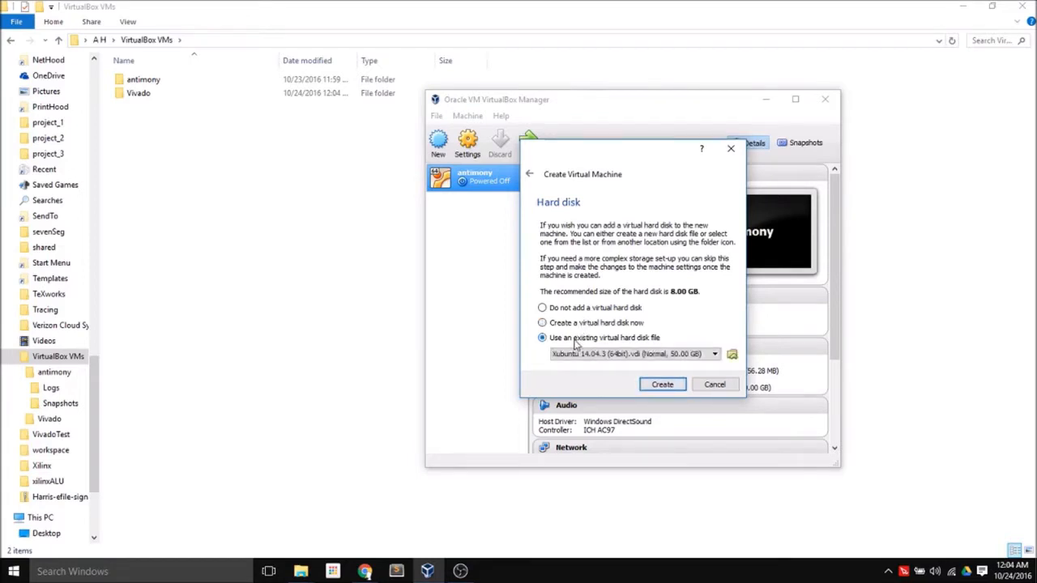
left_click(731, 356)
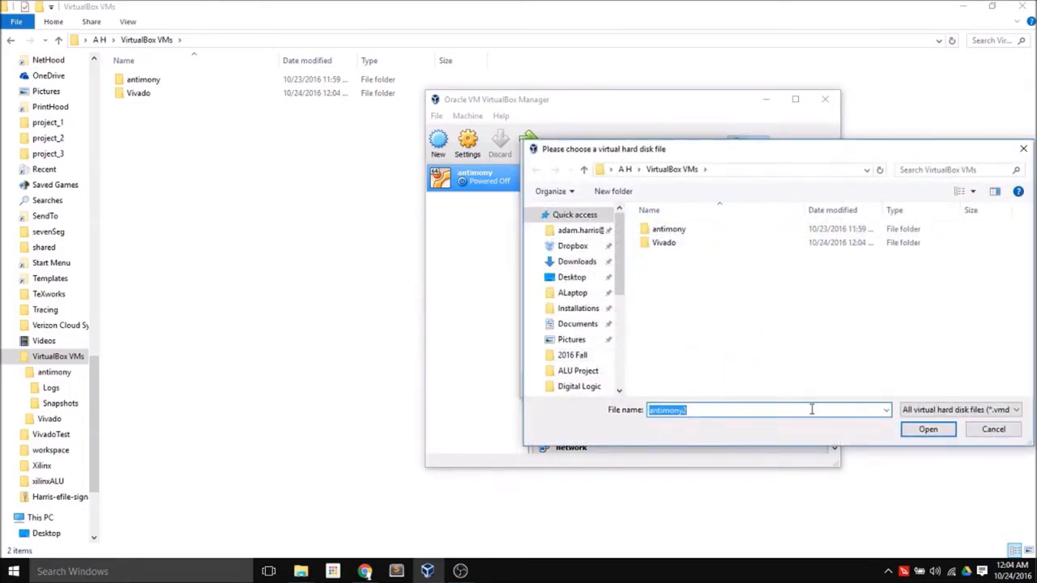
key("BackSpace")
left_click(930, 414)
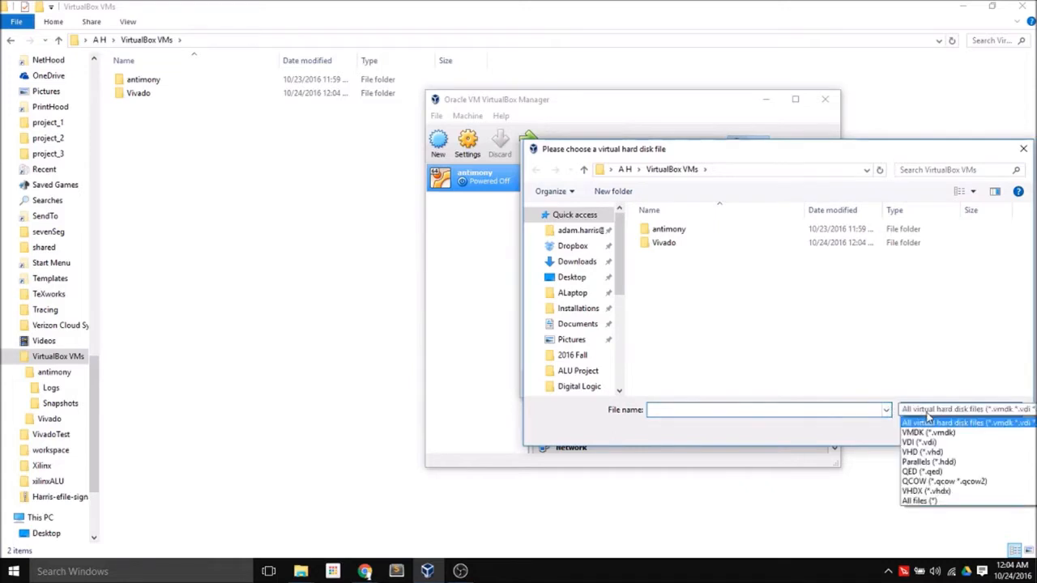
left_click(931, 443)
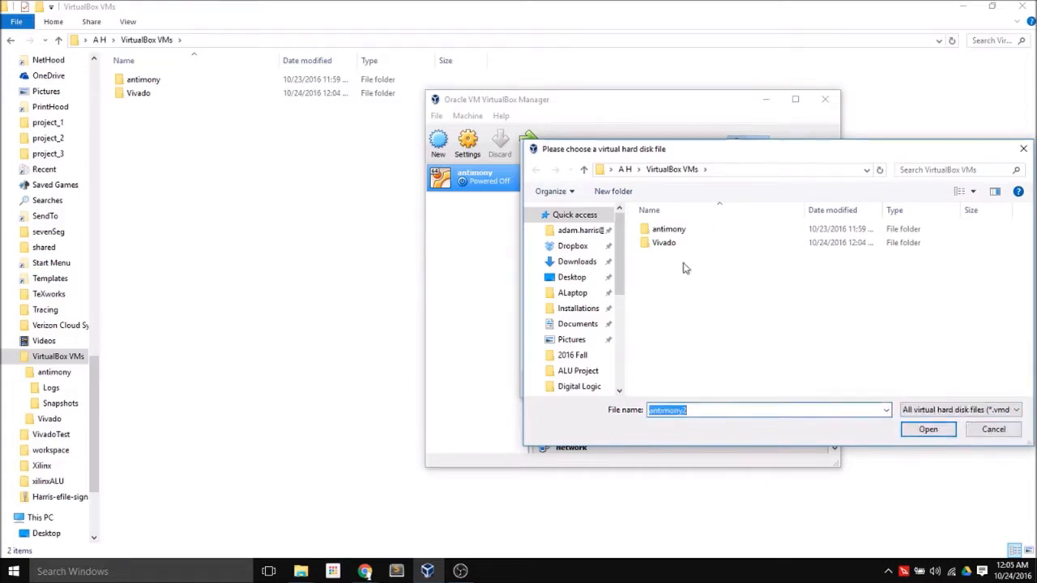
double_click(668, 230)
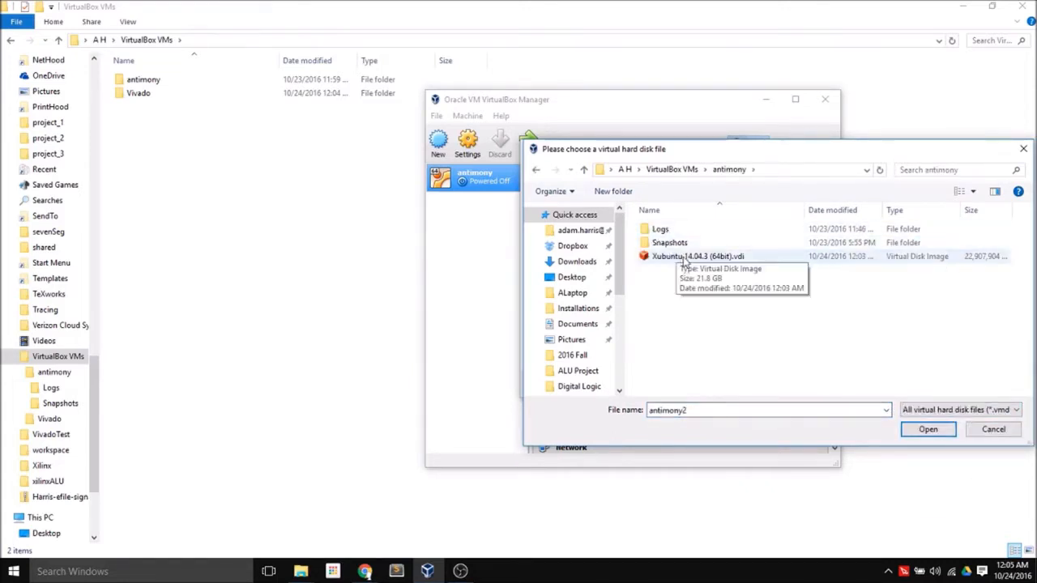
left_click(684, 257)
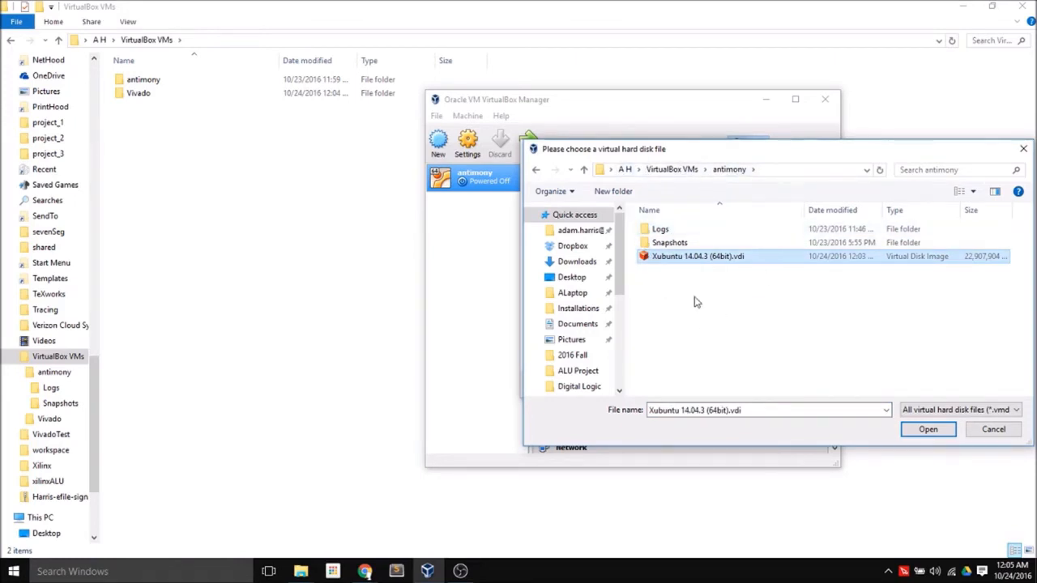
left_click(925, 430)
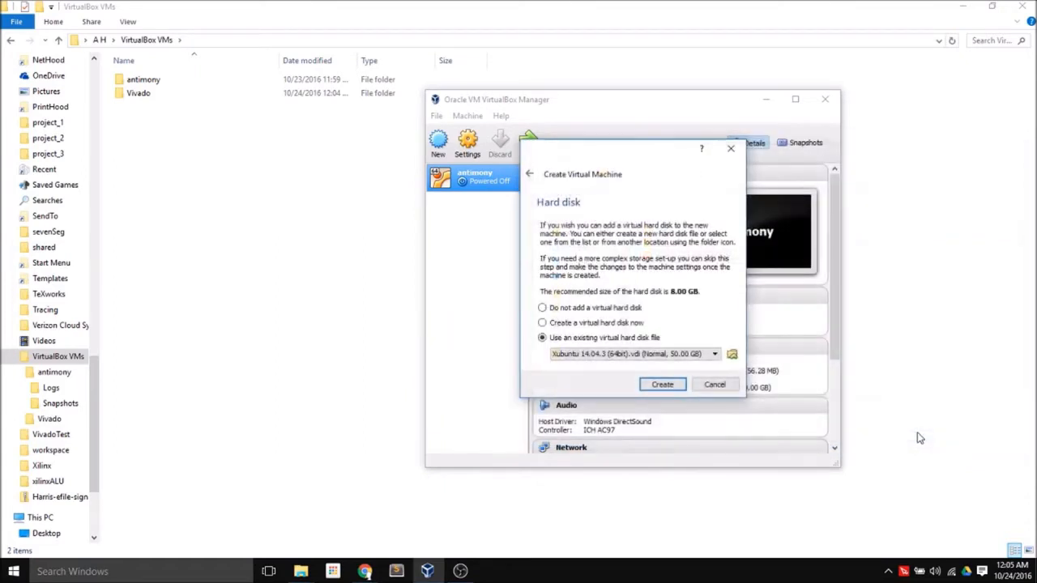
left_click(662, 385)
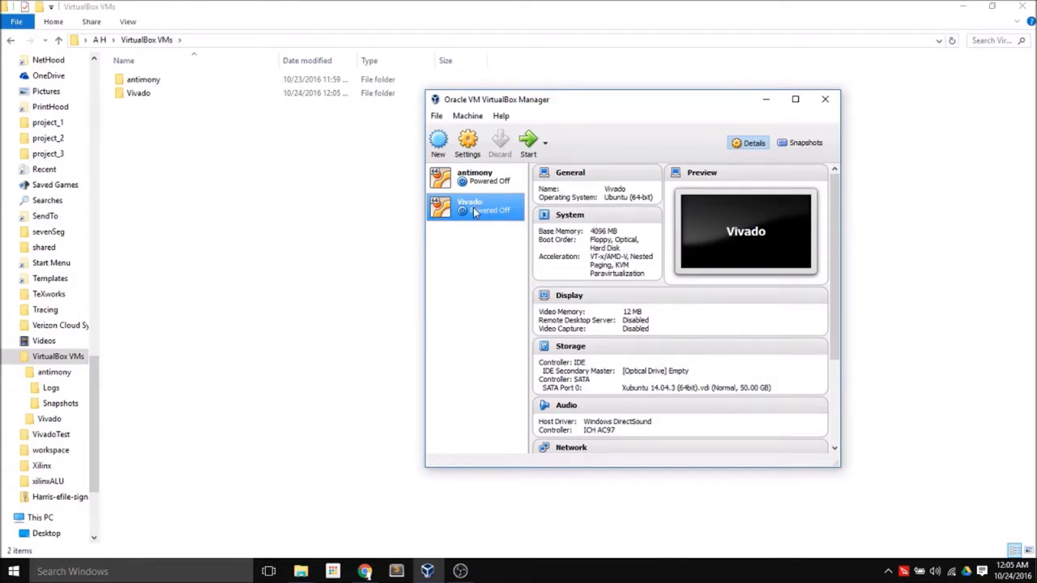
Start the Vivado virtual machine and log in to the guest system with the account password.
double_click(475, 212)
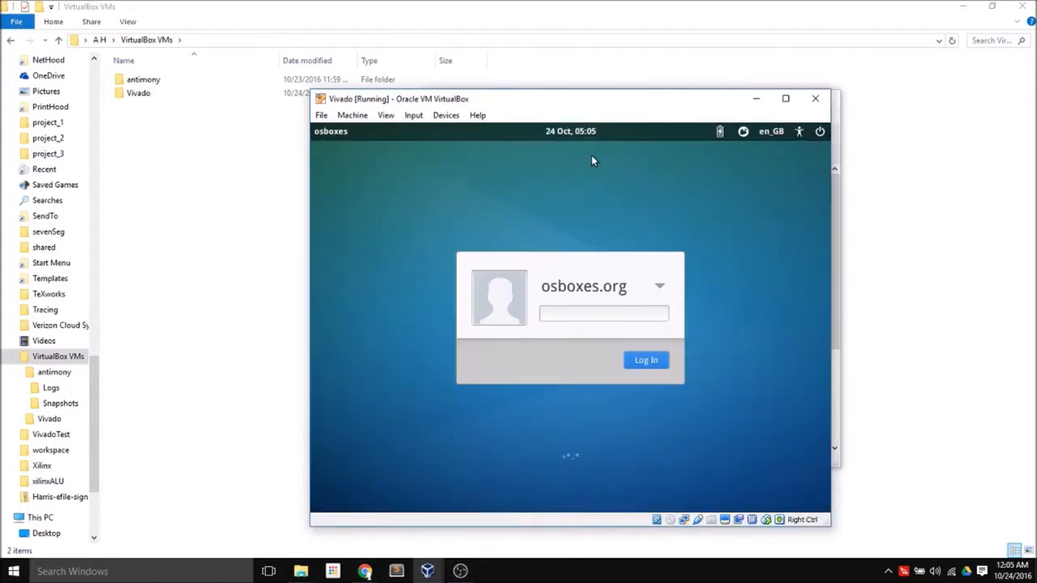
left_click_drag(644, 104, 616, 83)
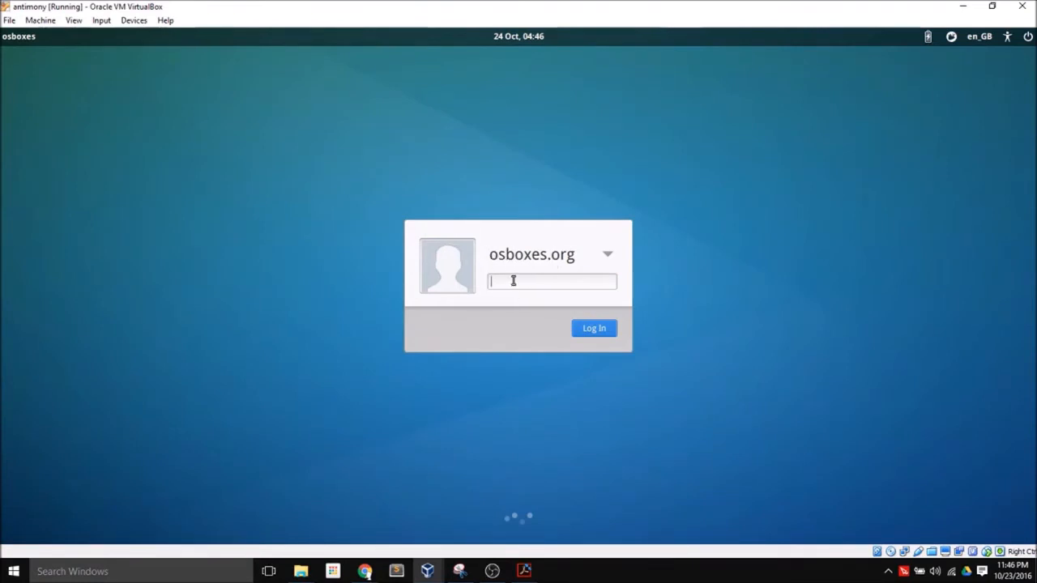
type("osboxes.org")
key("Return")
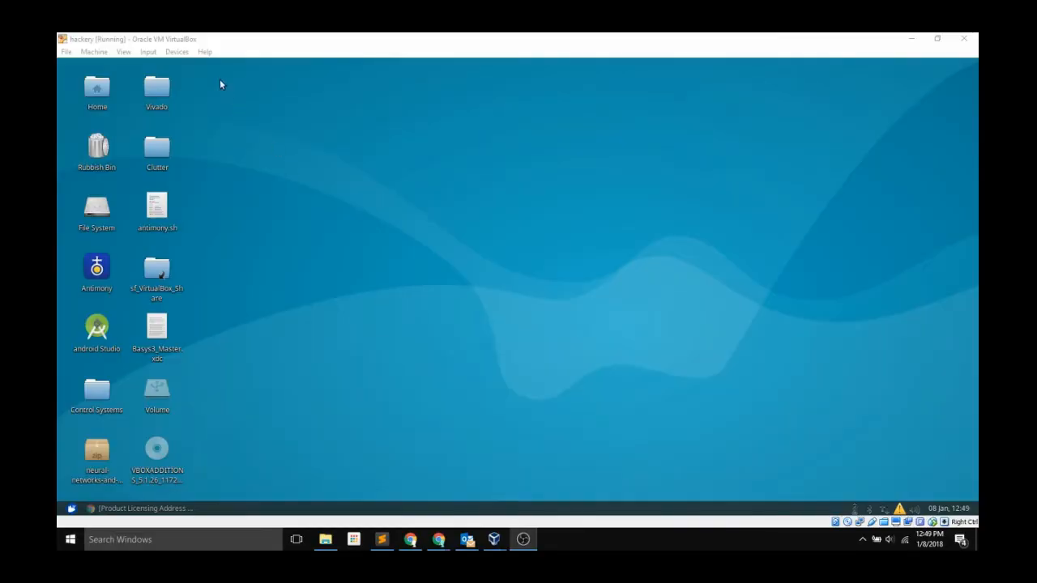
Bring up the Chrome window in the guest desktop and check the guest's Internet applications for Google Chrome.
left_click_drag(219, 79, 95, 488)
left_click(223, 478)
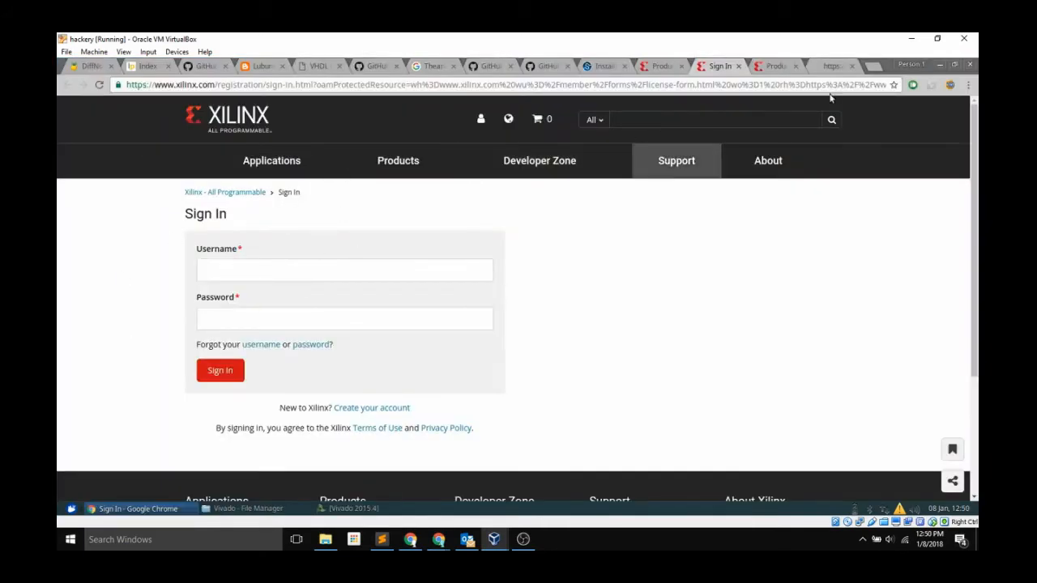
left_click(71, 509)
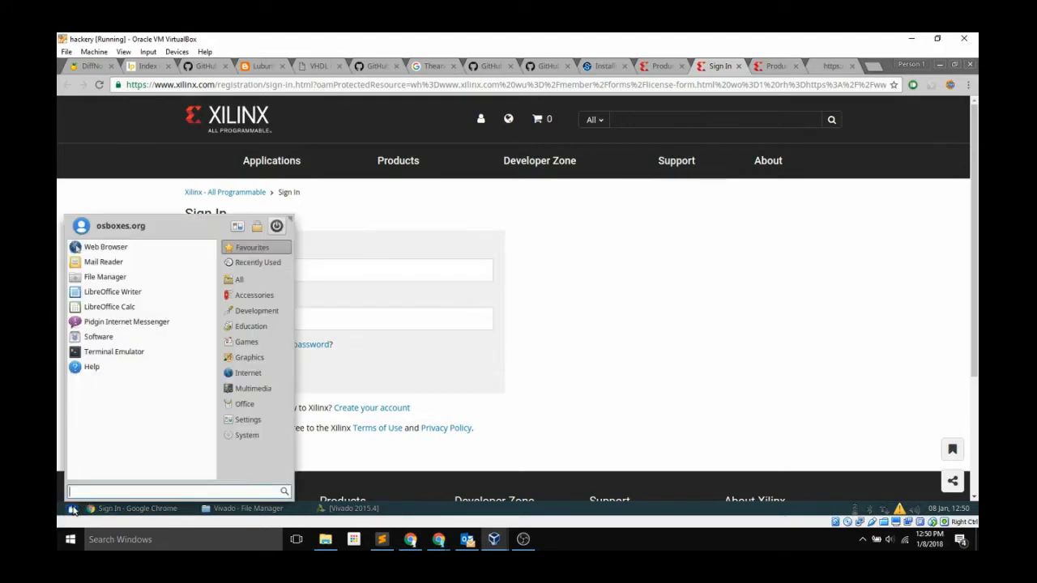
left_click(239, 375)
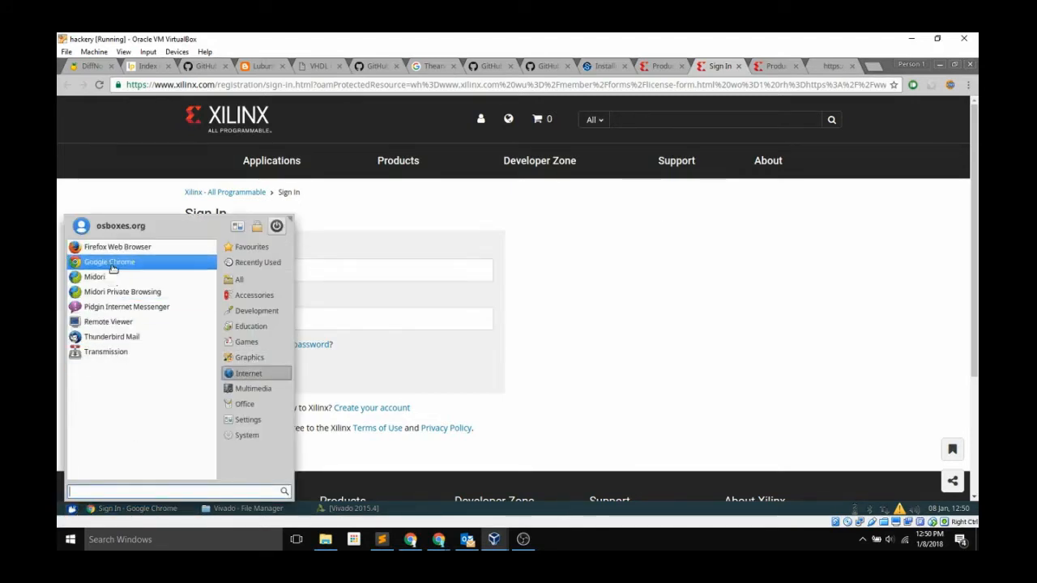
left_click(621, 282)
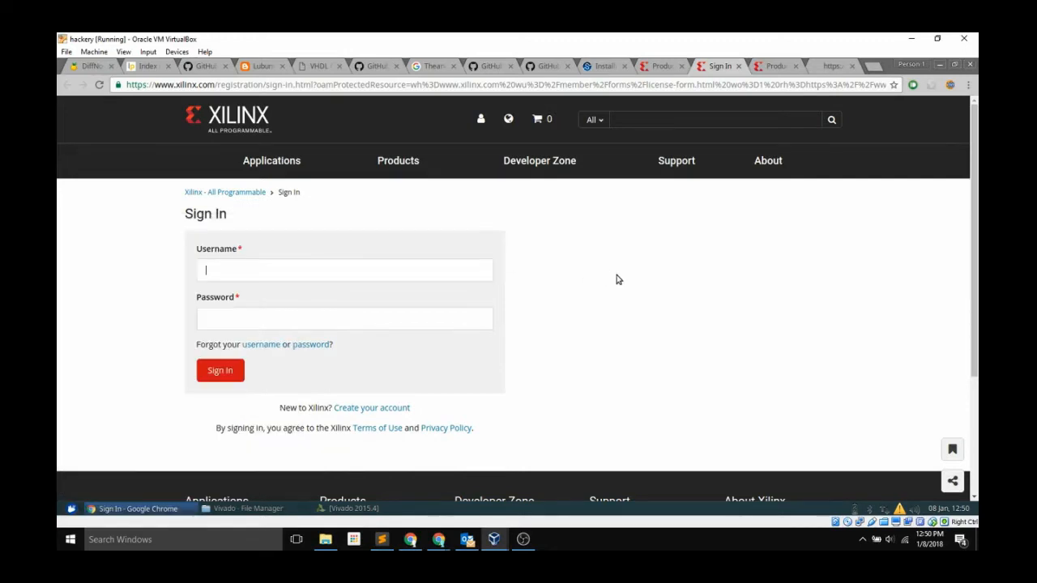
Search Google for "xilinx license" in a new browser tab.
left_click(874, 68)
type("xilinx")
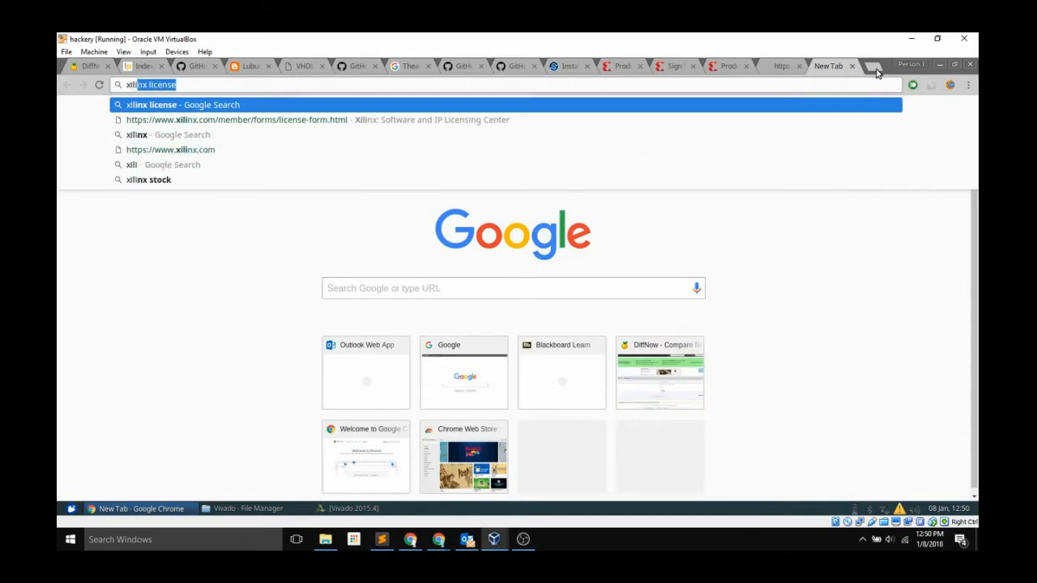
type(" license")
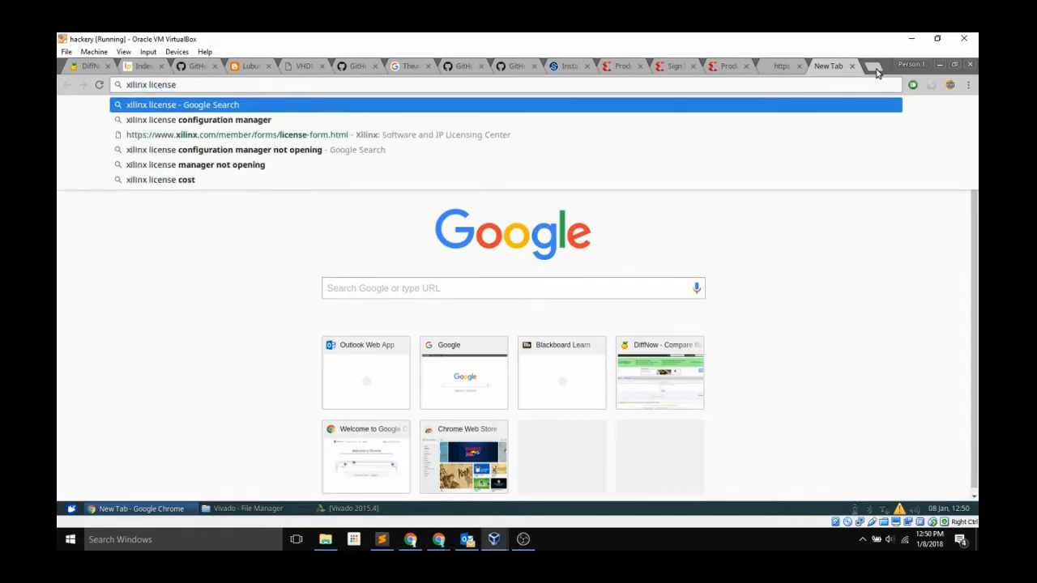
key("Return")
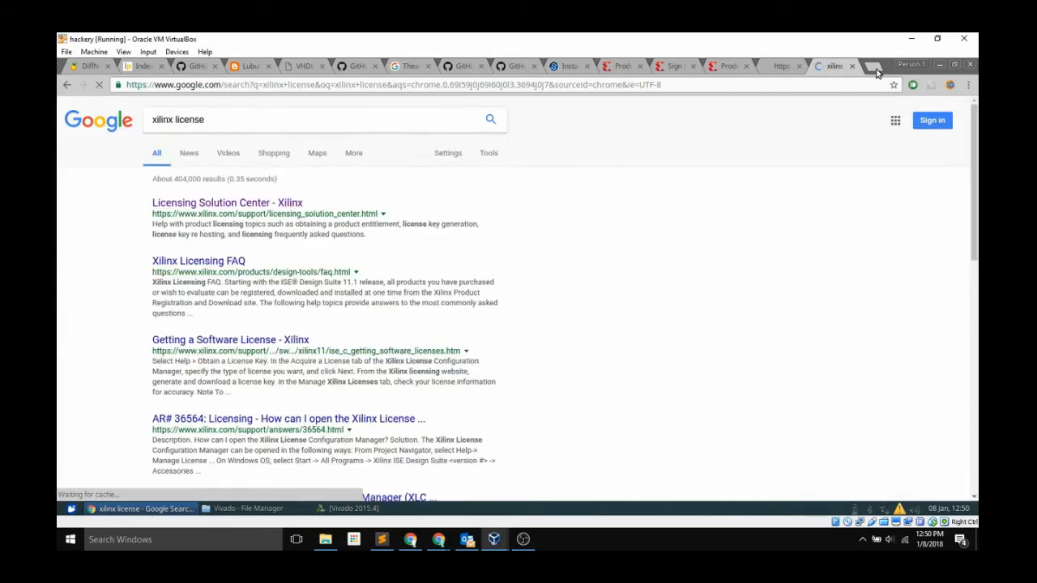
Search for "xilinx license" in an incognito window and open the "Licensing Solution Center - Xilinx" result.
left_click(912, 64)
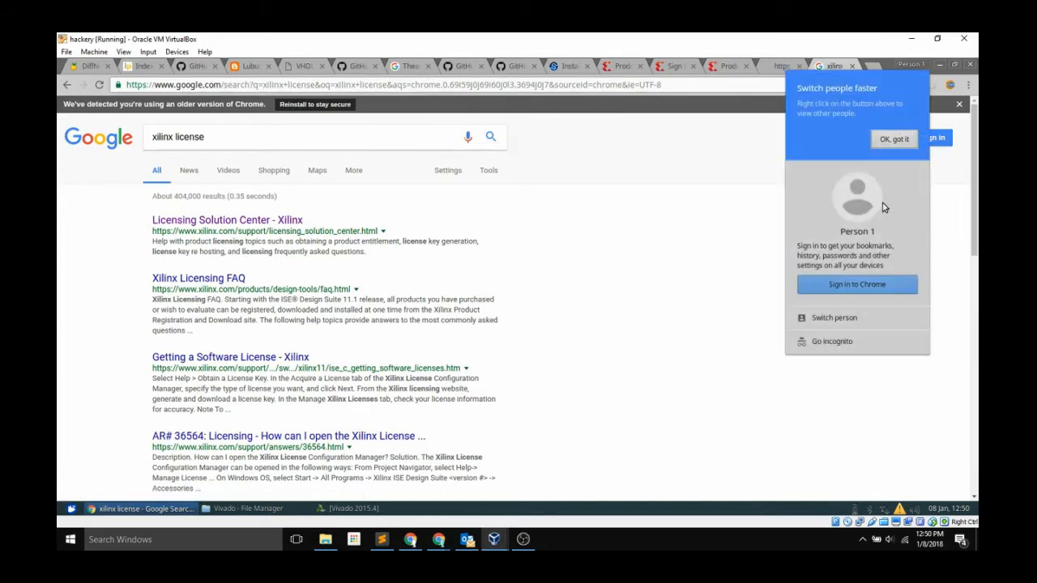
left_click(845, 344)
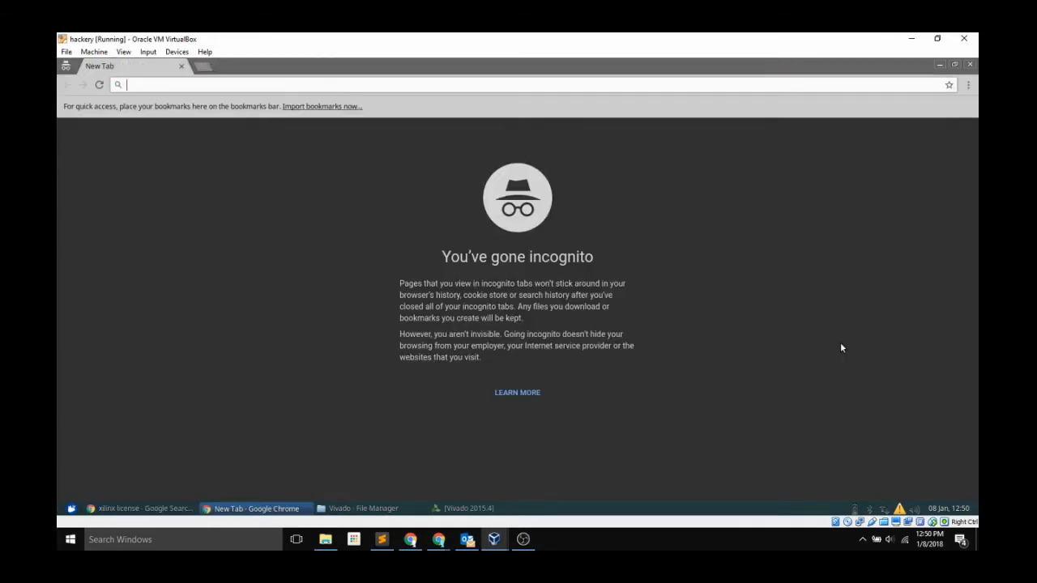
type("xlininx")
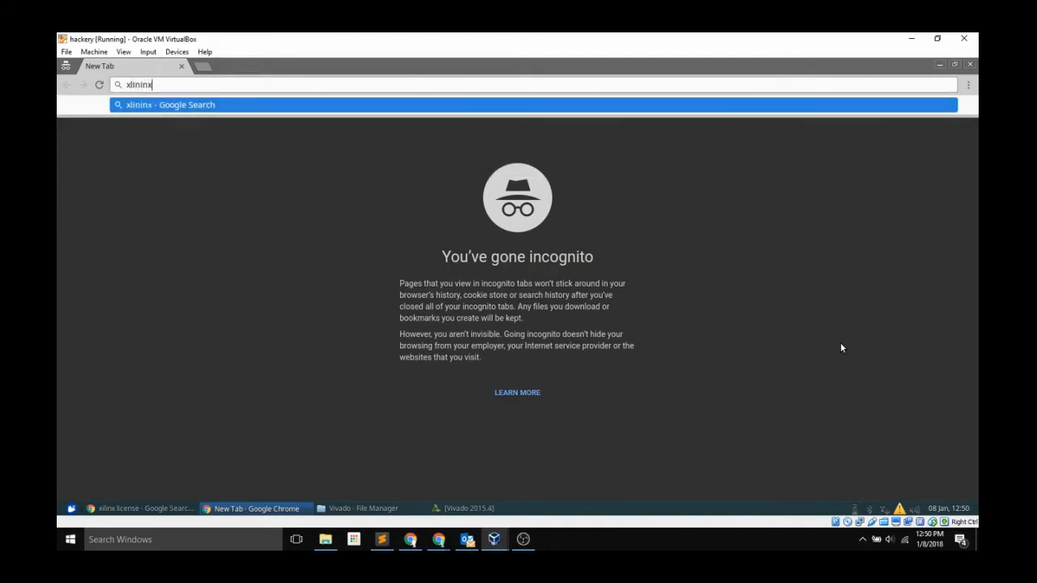
key("ctrl+a")
type("xilinx")
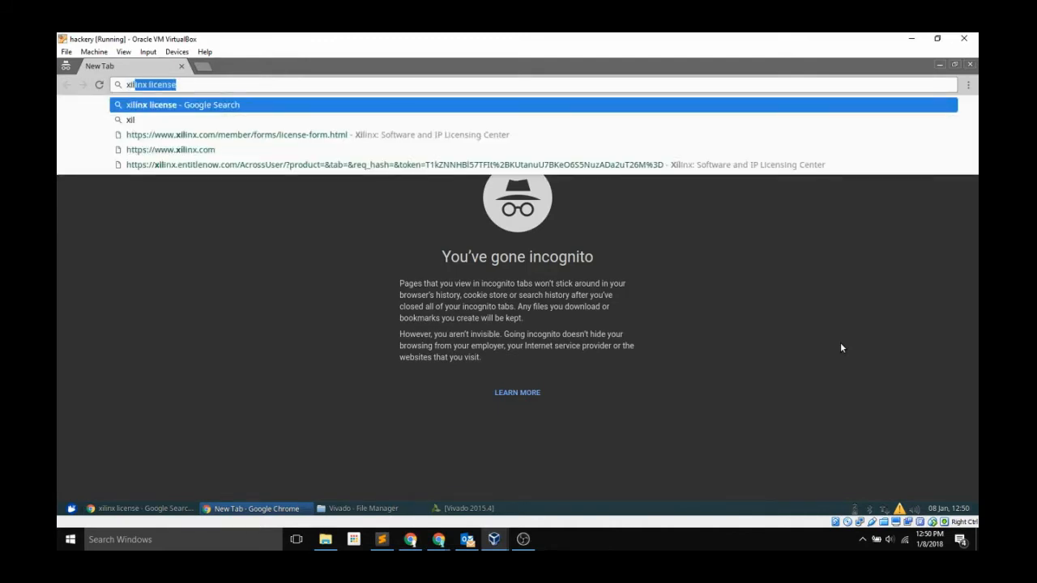
type(" lice")
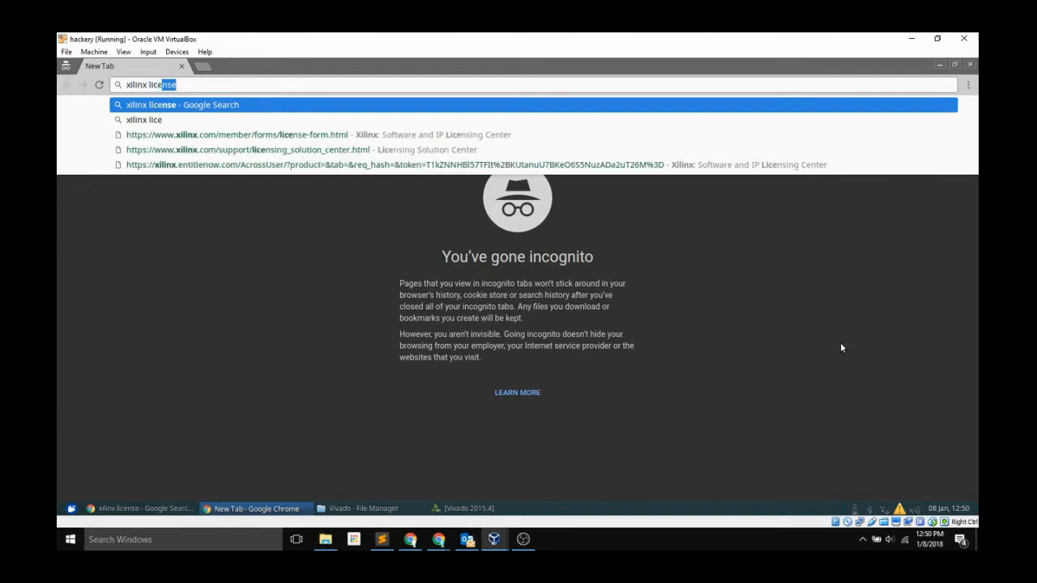
key("Return")
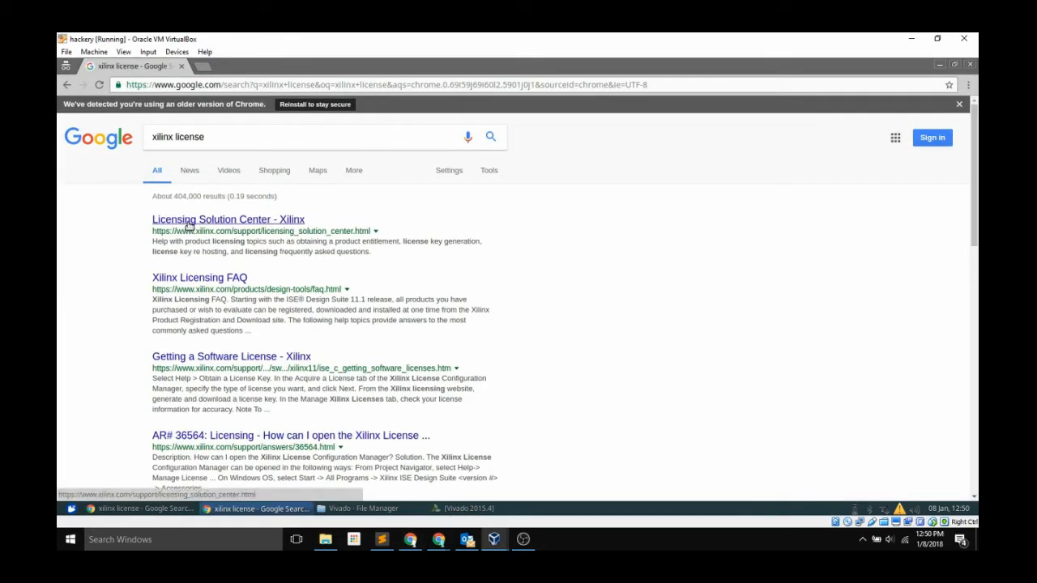
left_click(189, 220)
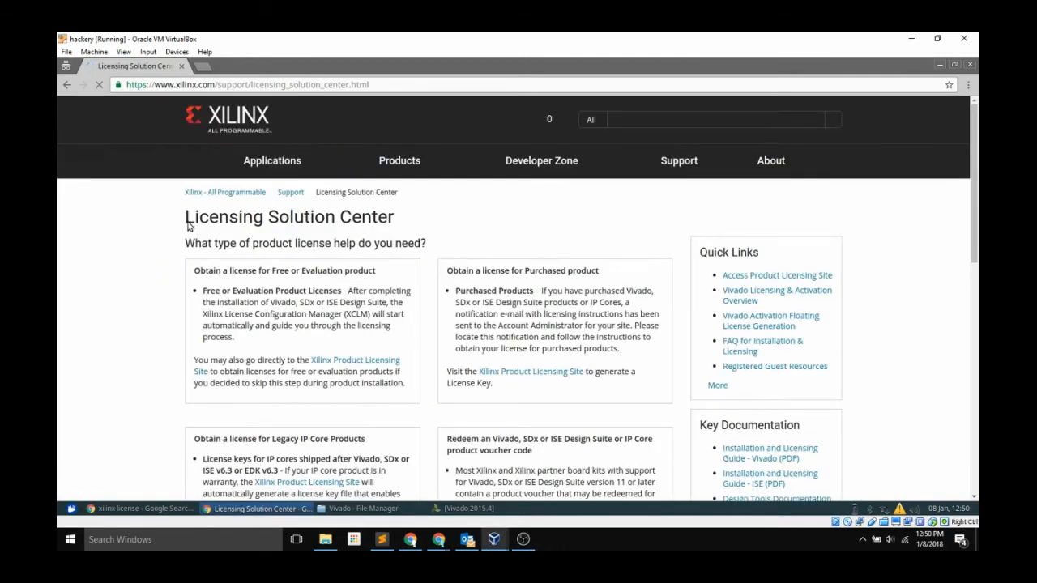
Open the Xilinx Product Licensing Site from the free or evaluation product section and go to its account creation form.
left_click_drag(195, 269, 292, 270)
left_click(334, 264)
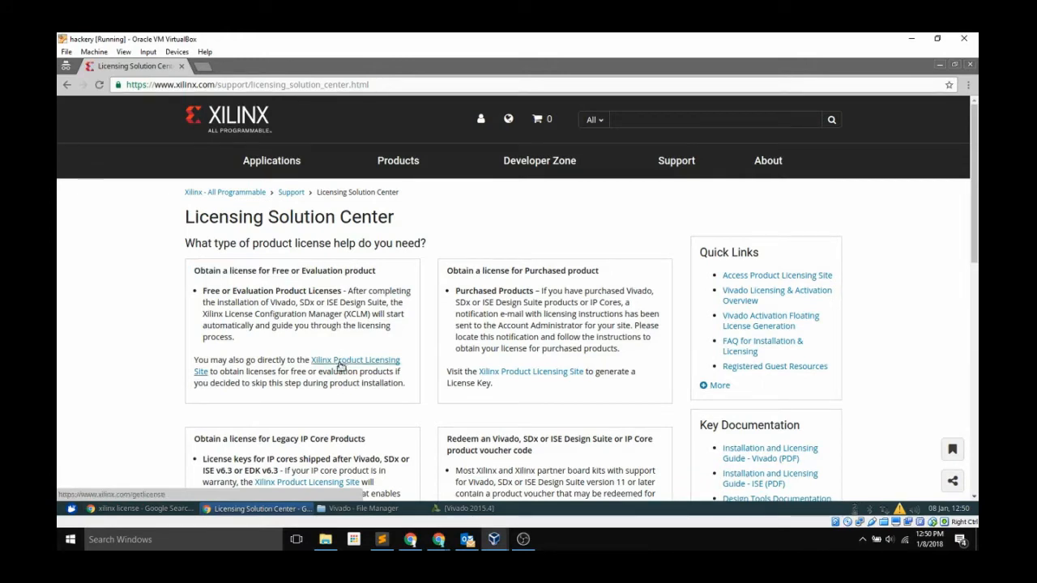
left_click(340, 366)
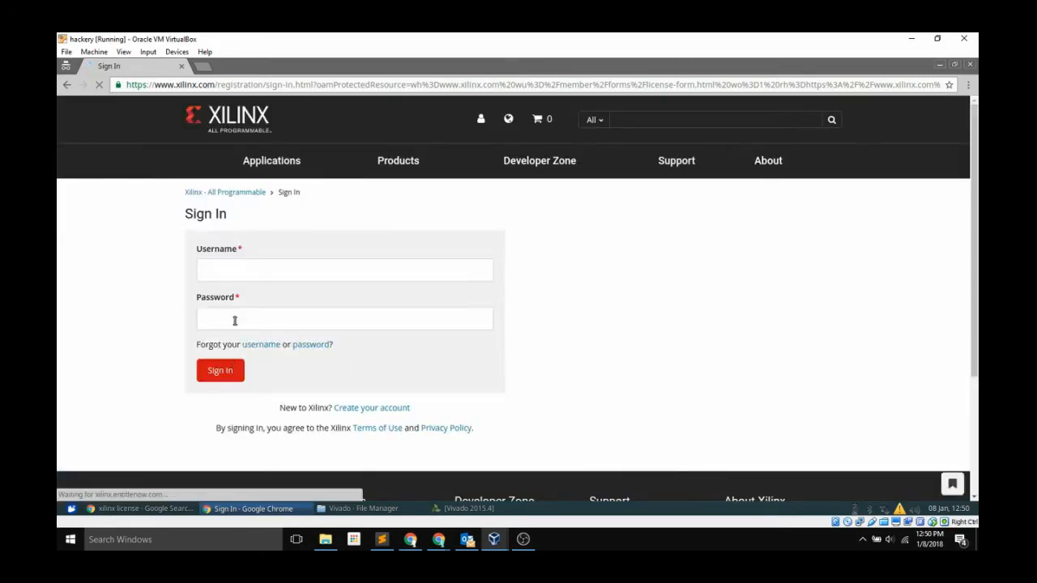
left_click(382, 409)
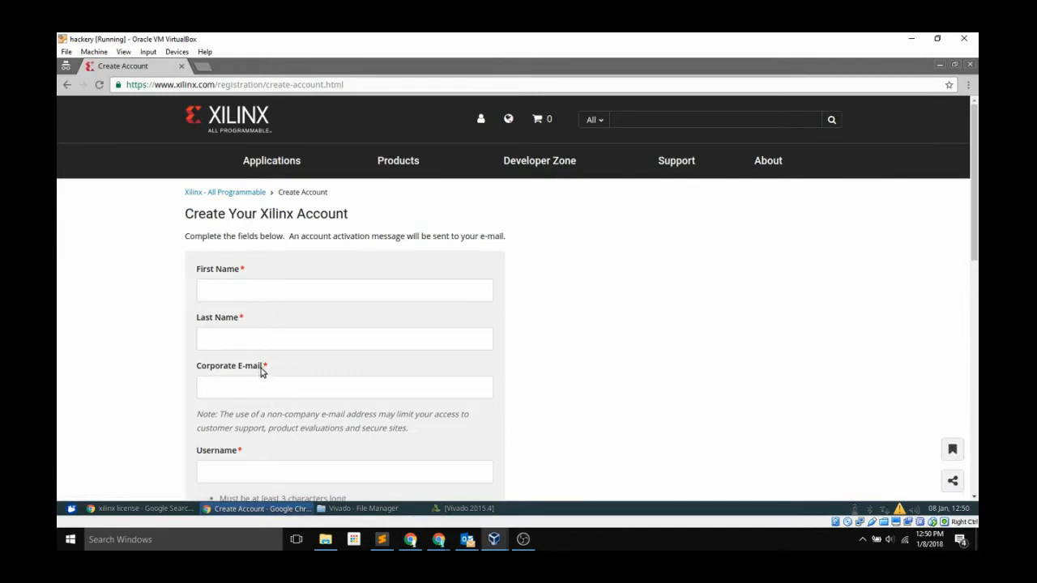
Review the account creation form's fields from the corporate e-mail to the captcha, and close the incognito page.
left_click_drag(264, 366, 199, 366)
left_click(188, 366)
scroll(183, 371, "down", 1)
scroll(195, 370, "down", 3)
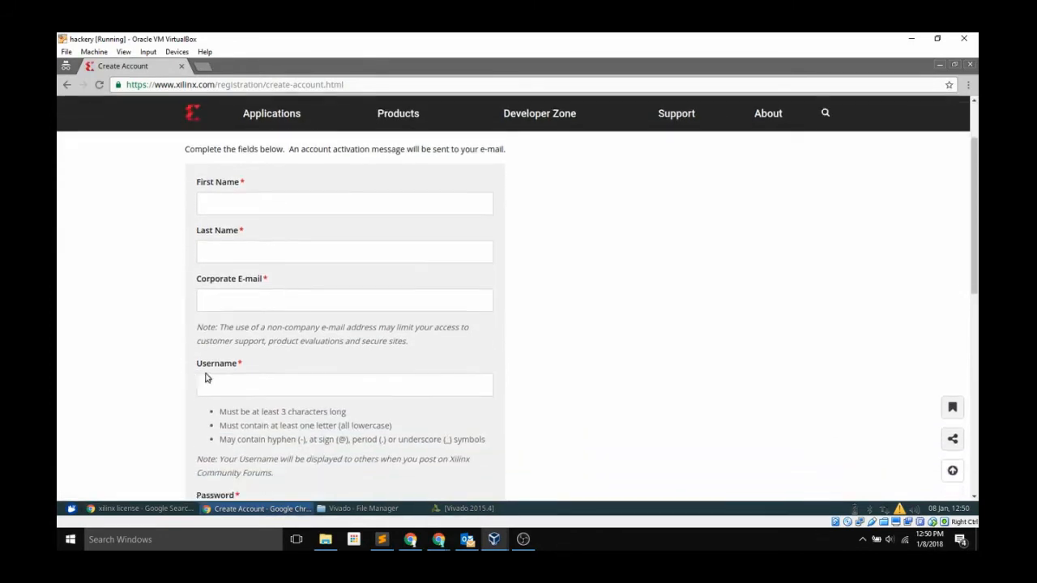
left_click(230, 365)
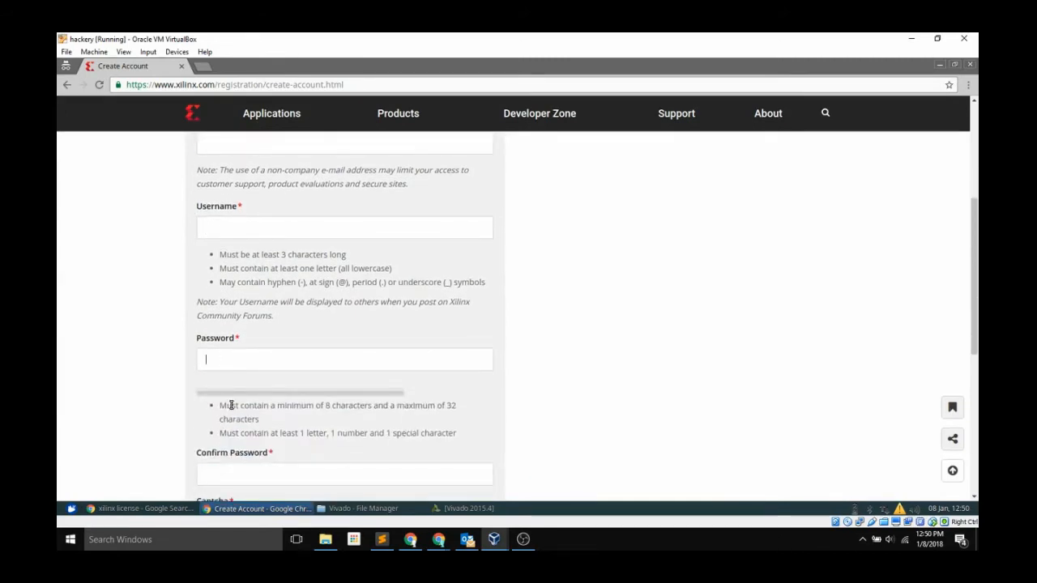
scroll(226, 405, "down", 2)
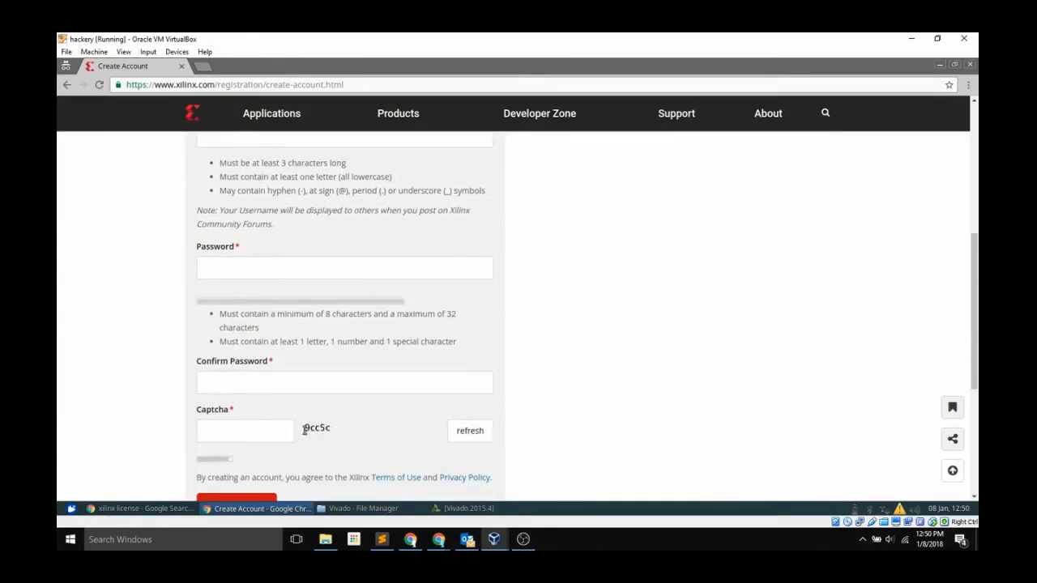
scroll(162, 429, "down", 2)
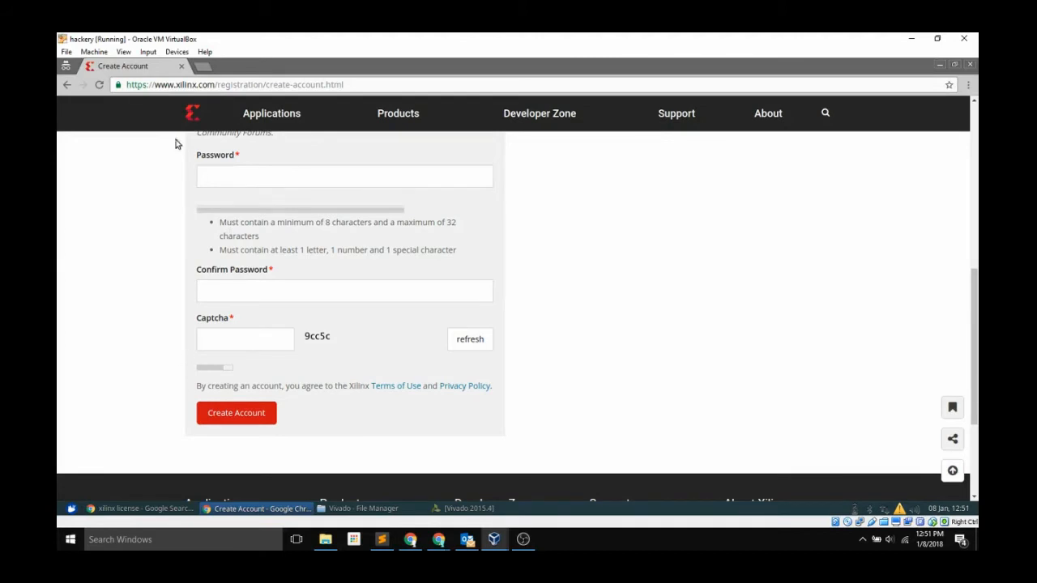
left_click(182, 66)
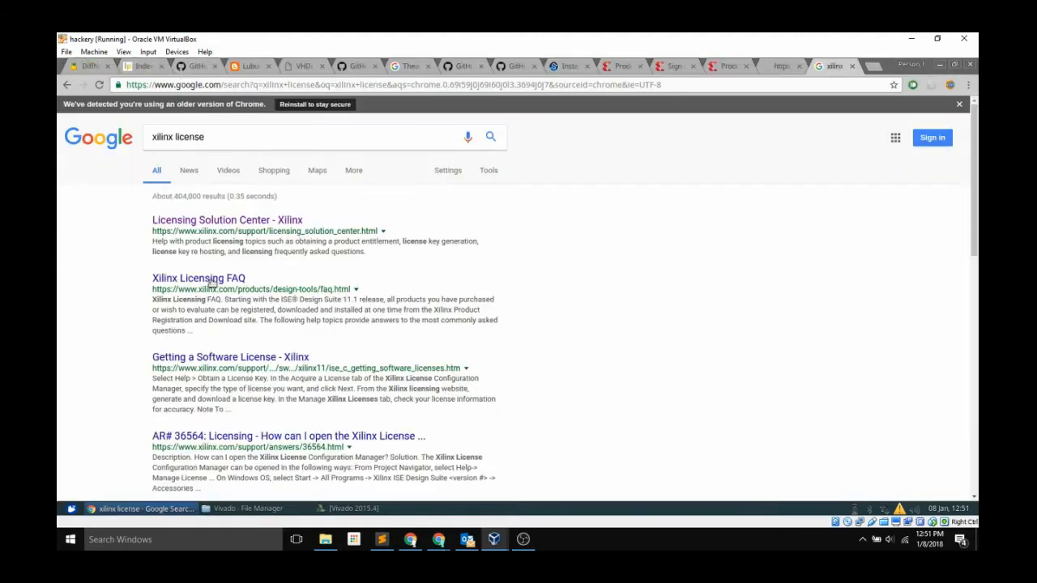
Examine the blank product licensing address form, including its Job Function and Primary Market options.
left_click(618, 65)
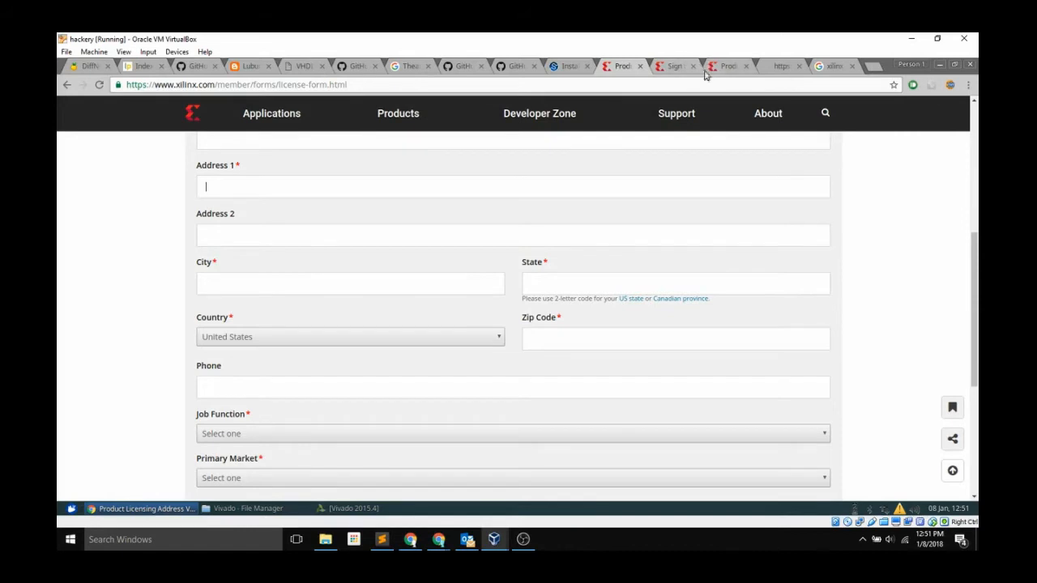
left_click(237, 185)
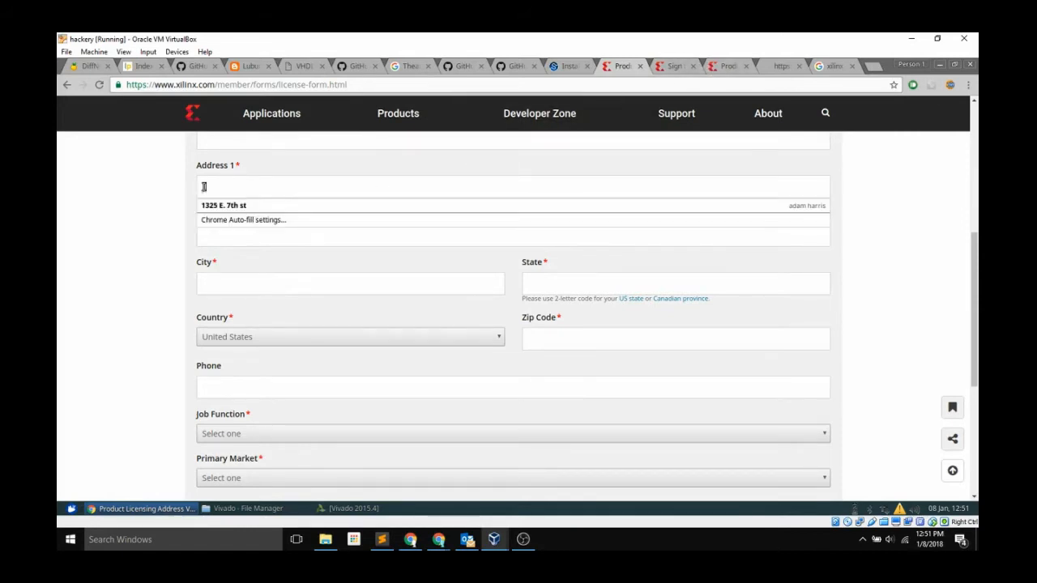
left_click(167, 192)
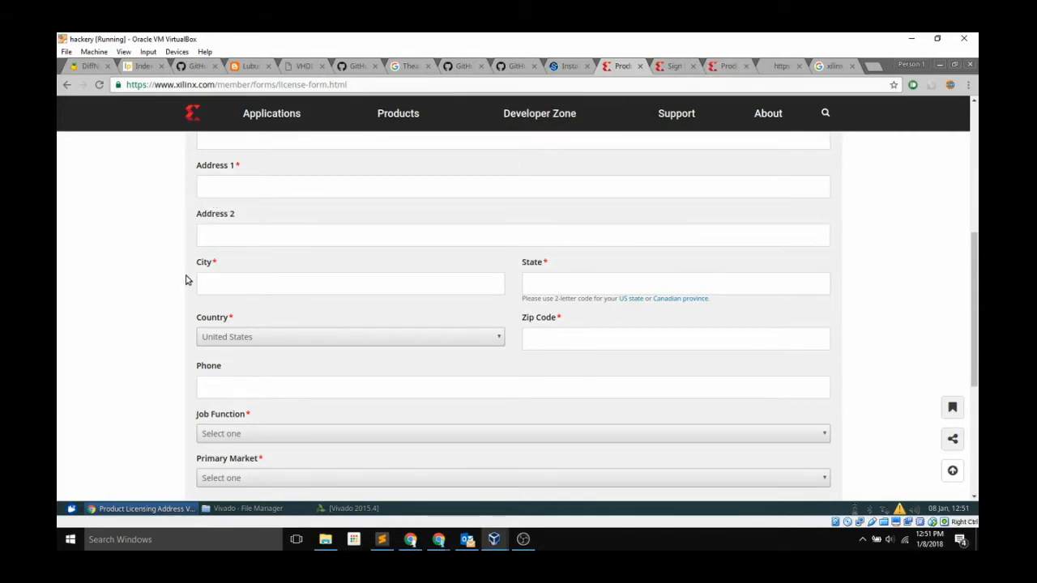
left_click(313, 437)
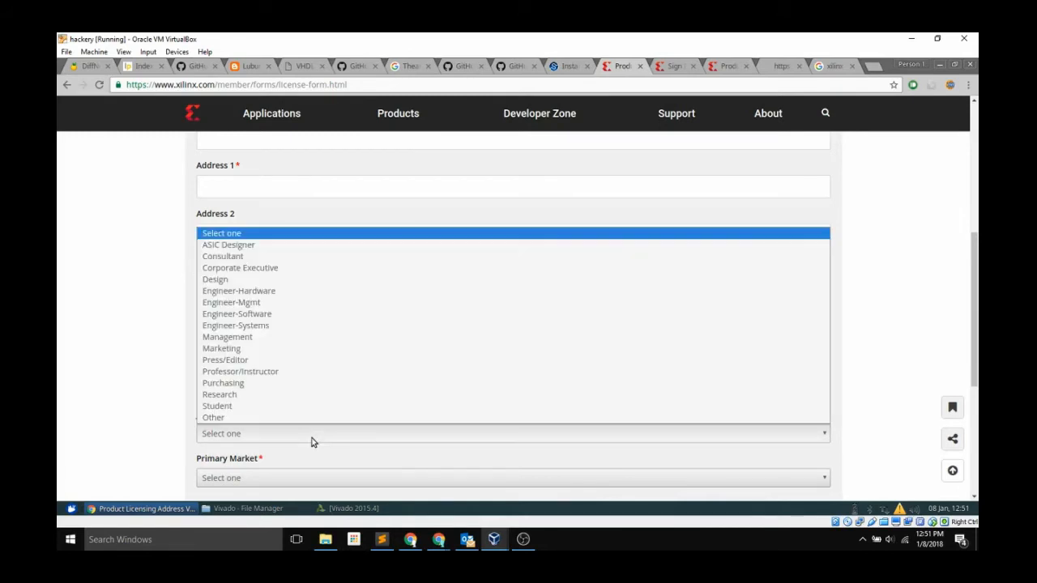
left_click(166, 456)
left_click(227, 478)
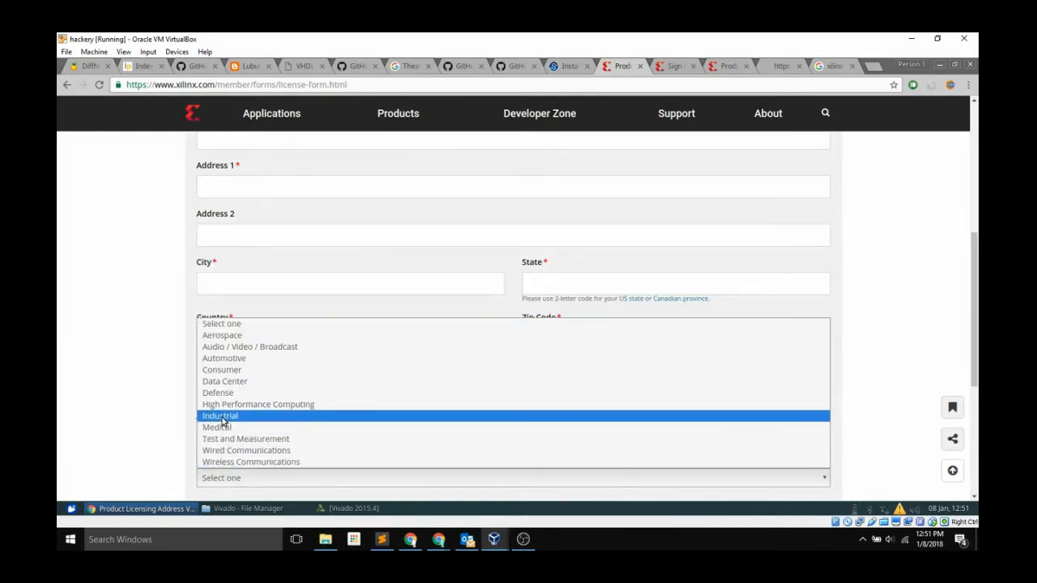
left_click(153, 413)
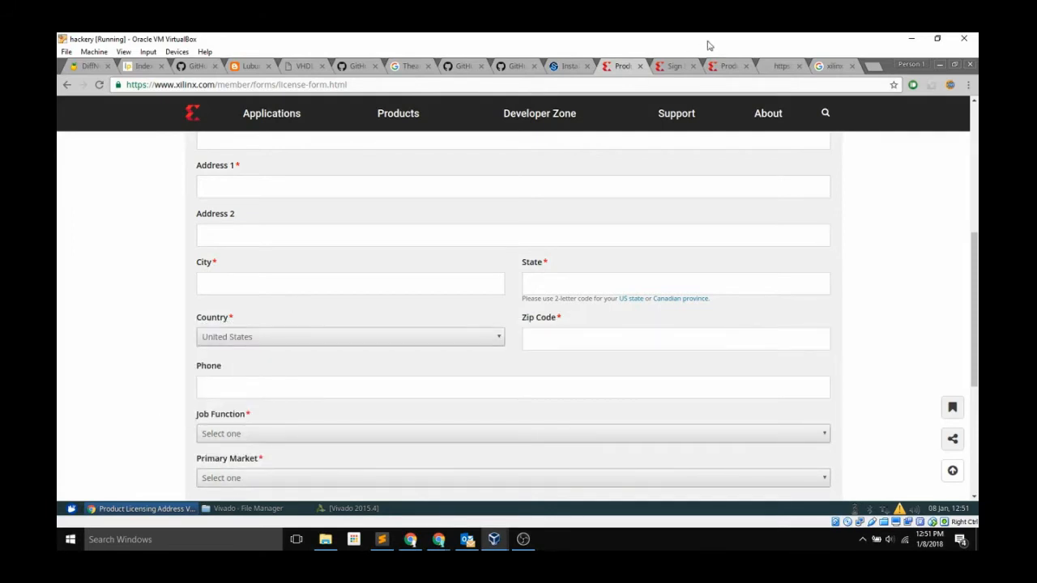
Switch to the already completed product licensing address form and submit it to reach the Product Licensing page.
left_click(676, 67)
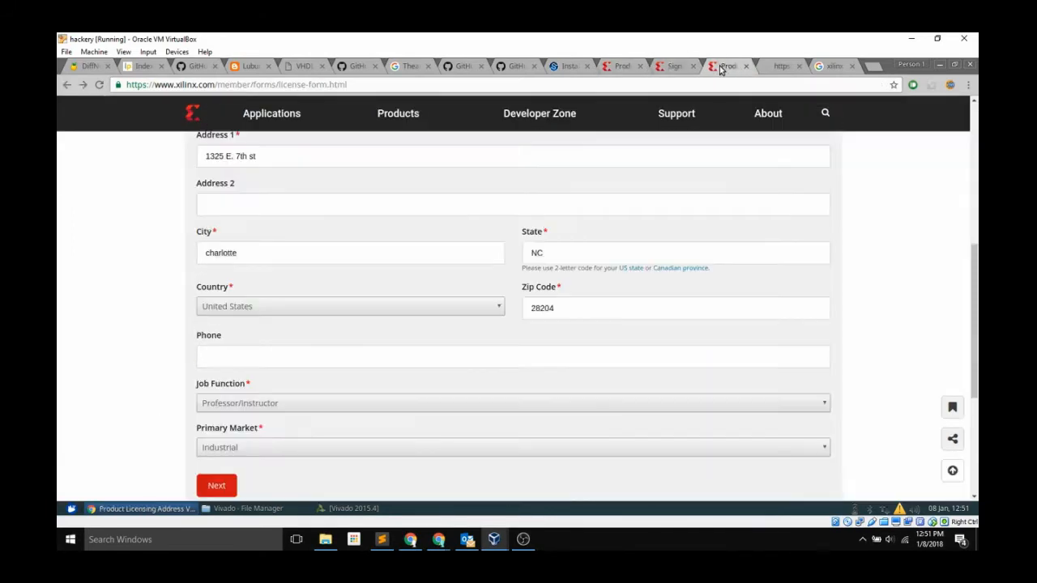
left_click(724, 66)
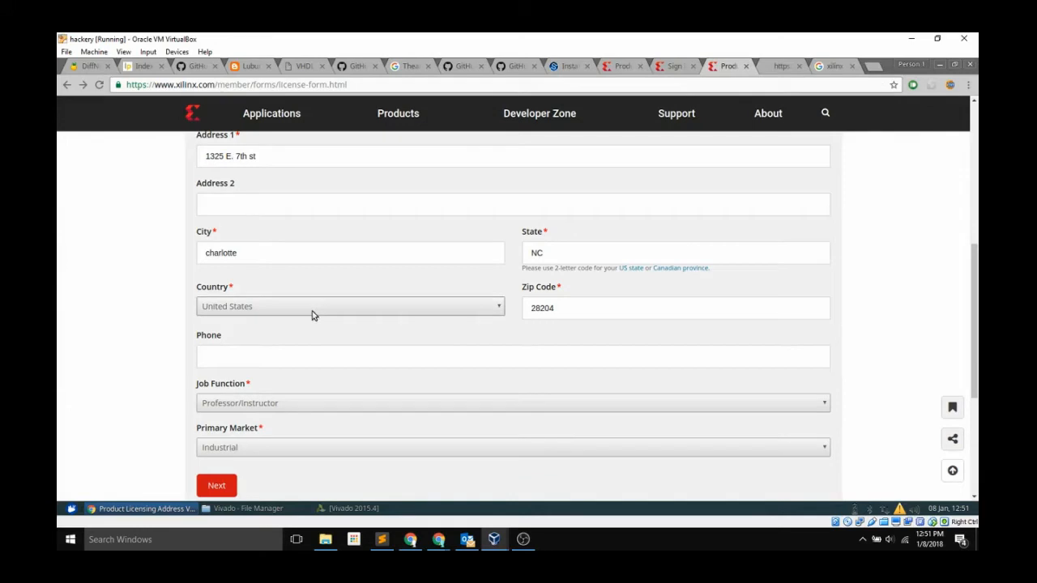
scroll(297, 449, "down", 3)
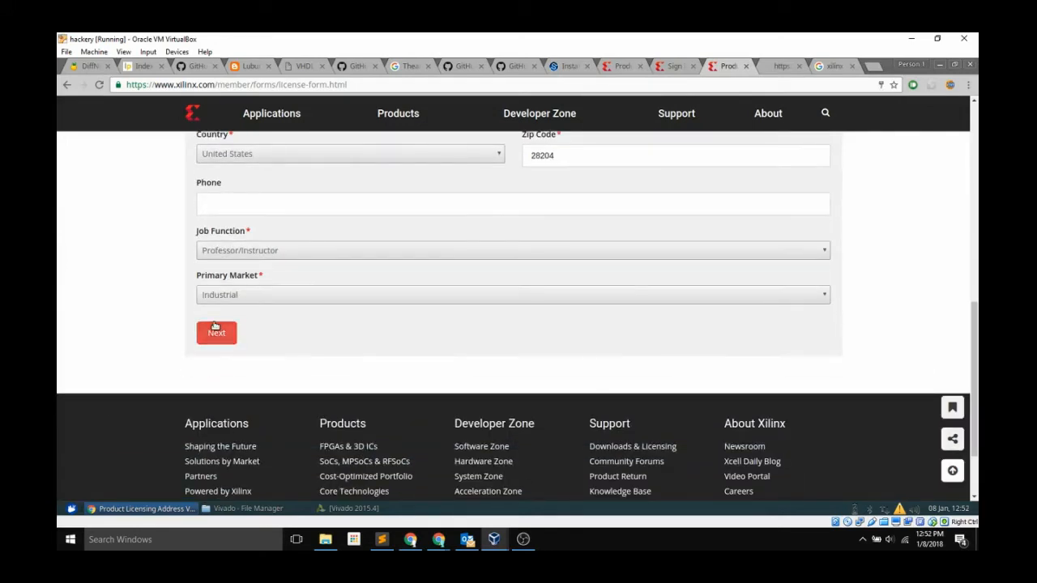
left_click(215, 326)
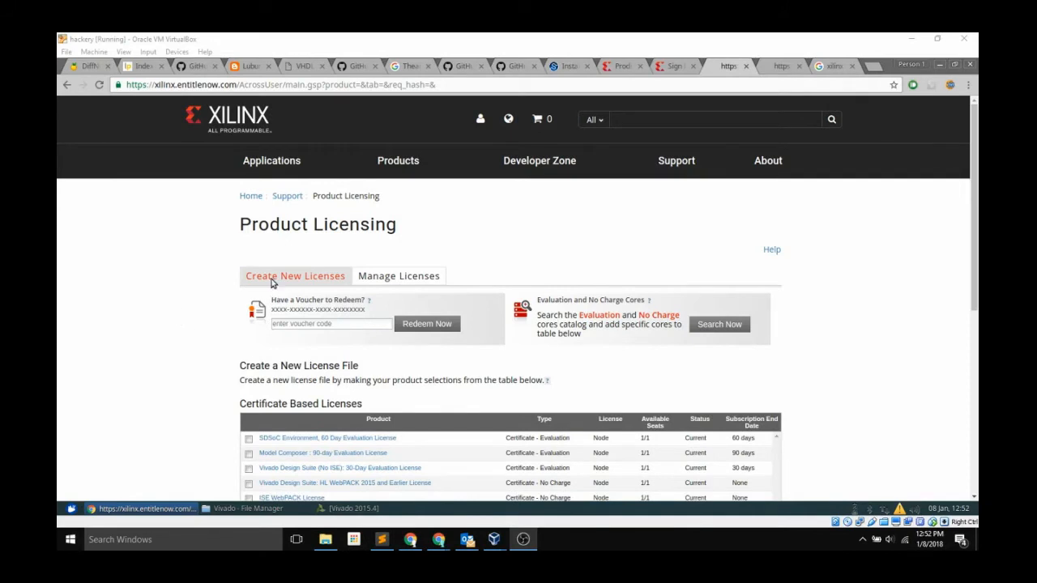
Select the Vivado HLS Evaluation License among the certificate based licenses and start generating a node-locked license.
scroll(209, 280, "down", 2)
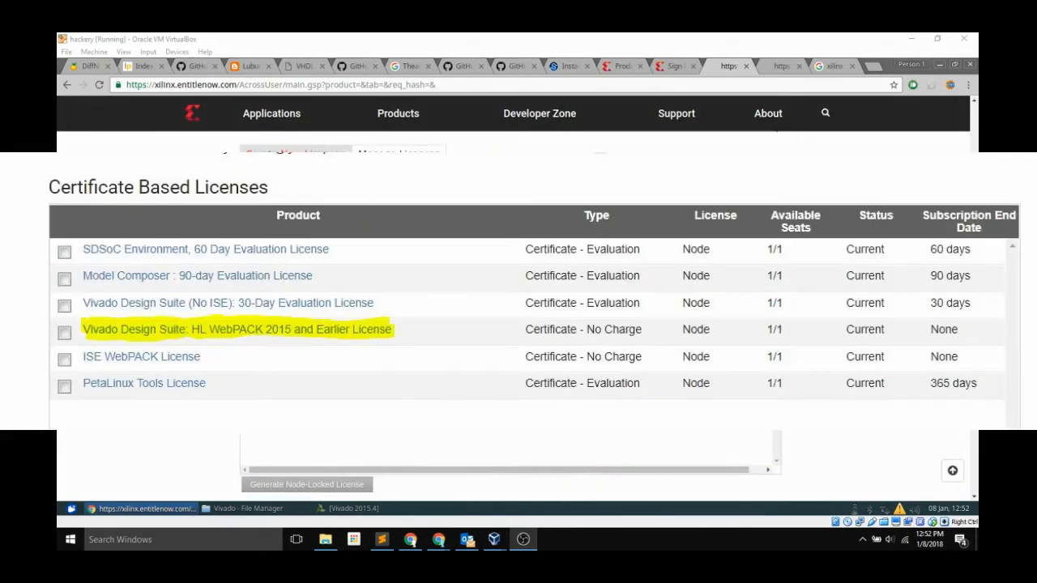
scroll(248, 316, "down", 1)
left_click(247, 332)
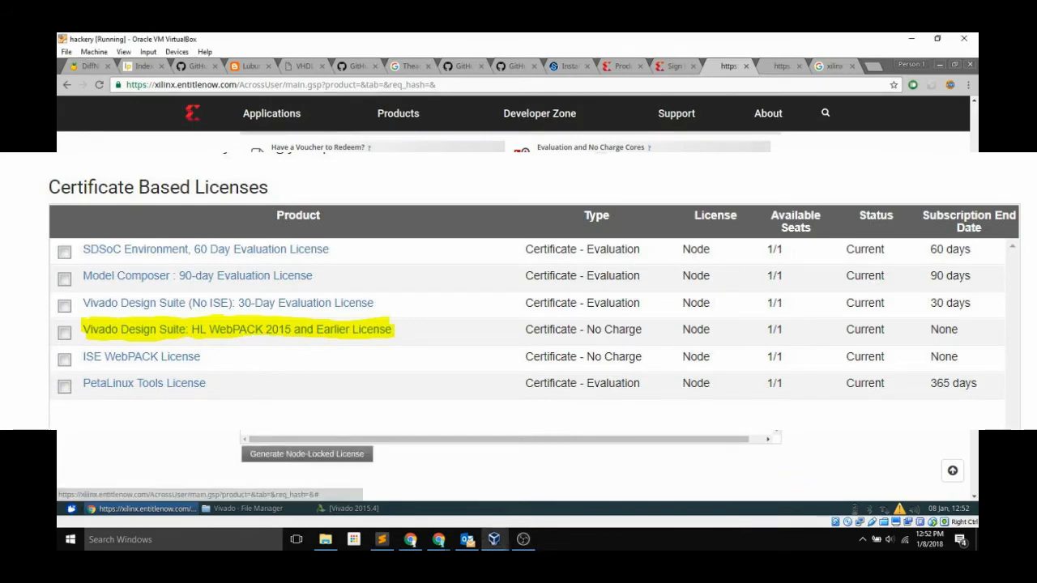
scroll(241, 435, "down", 1)
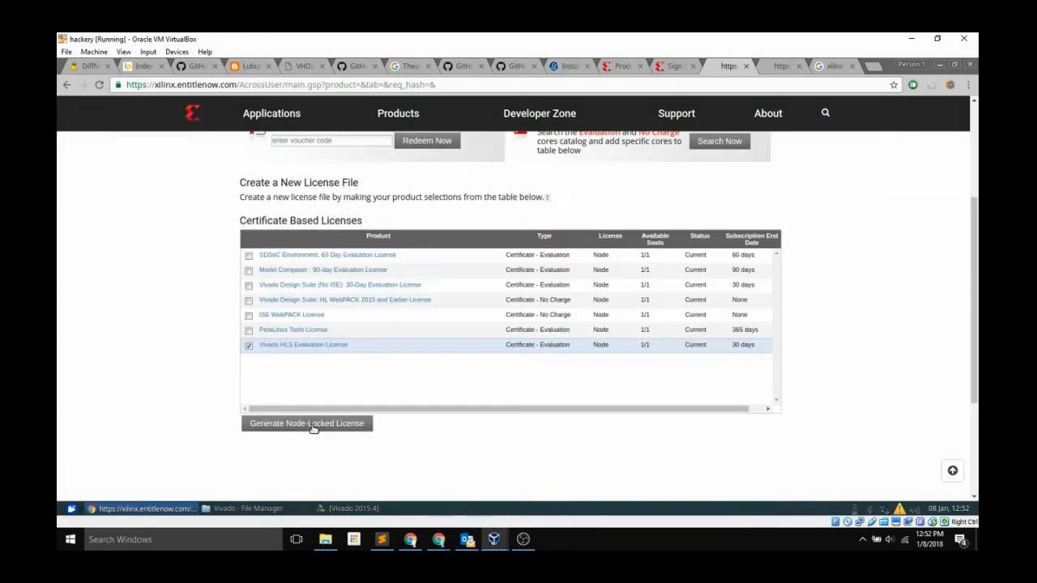
left_click(313, 429)
scroll(284, 306, "up", 2)
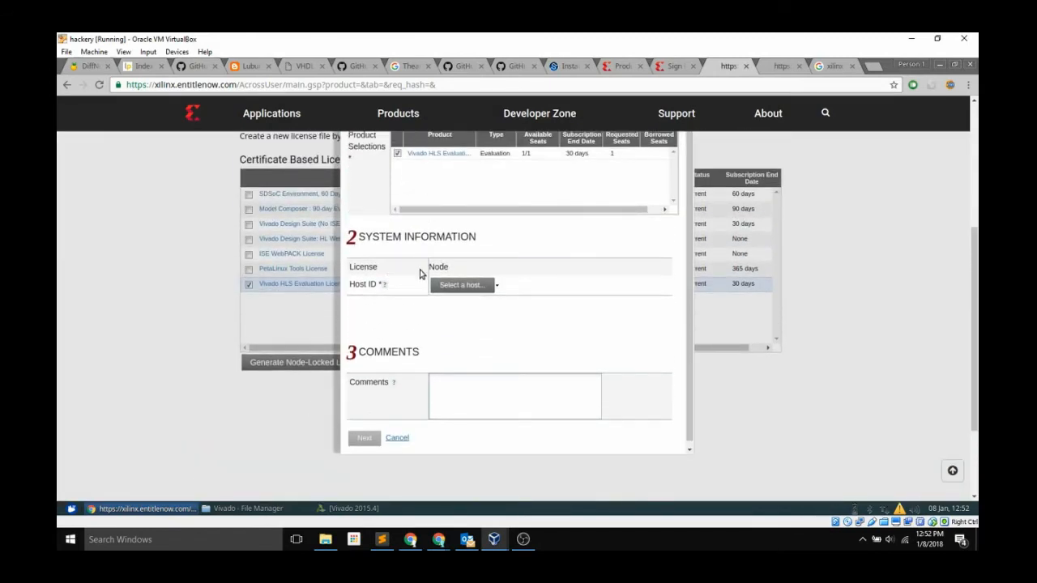
Start adding a license host named vivado-linux with operating system Linux 64-bit and host ID type Ethernet MAC.
left_click(467, 287)
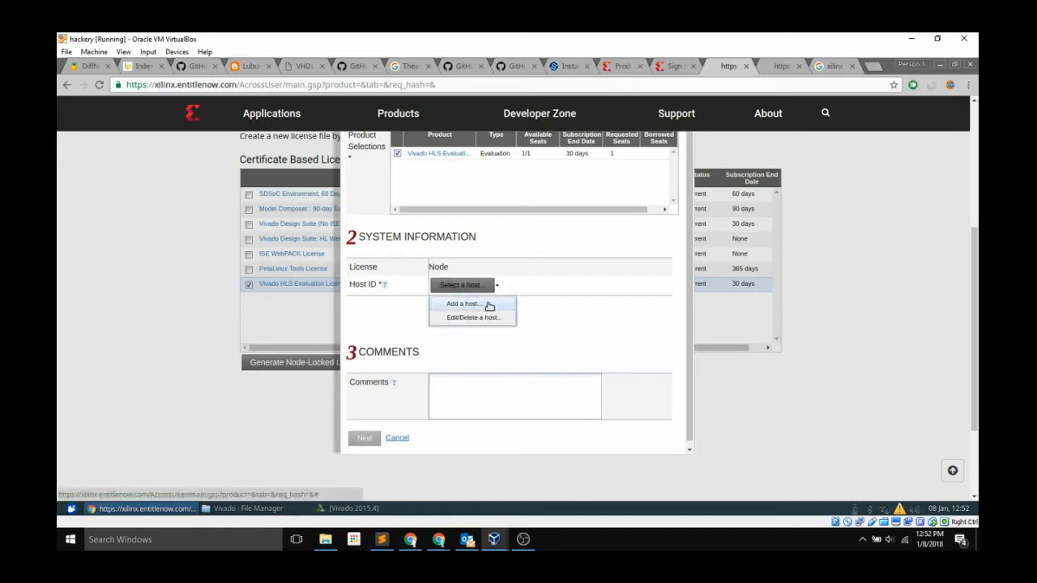
left_click(489, 304)
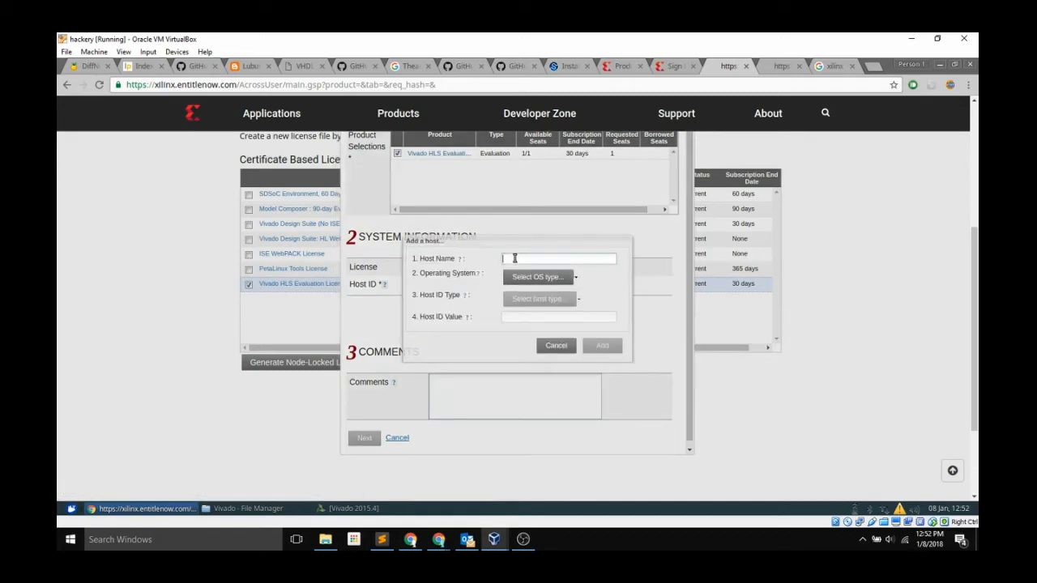
type("vivado-linux")
left_click(530, 277)
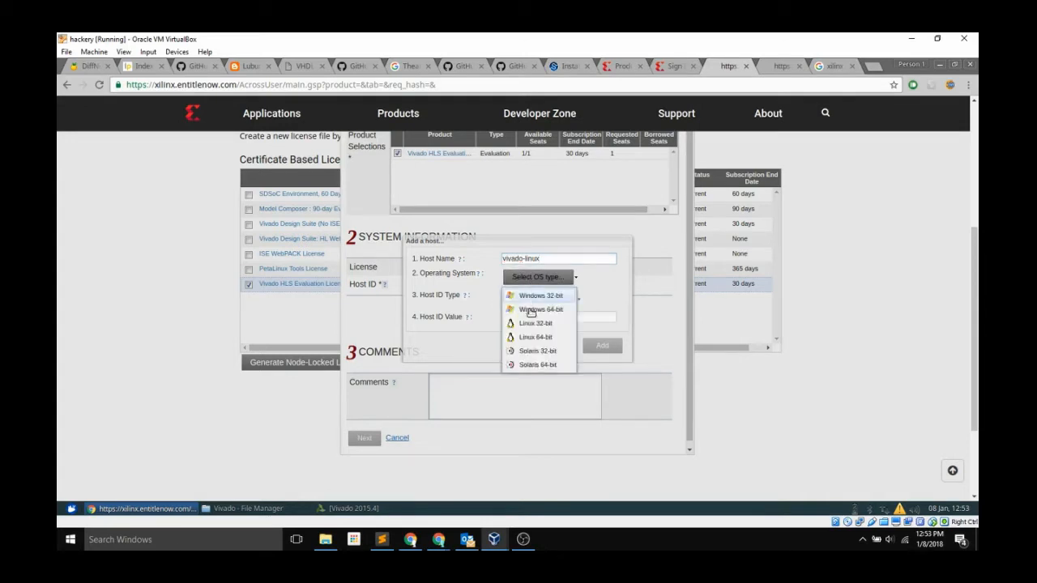
left_click(532, 338)
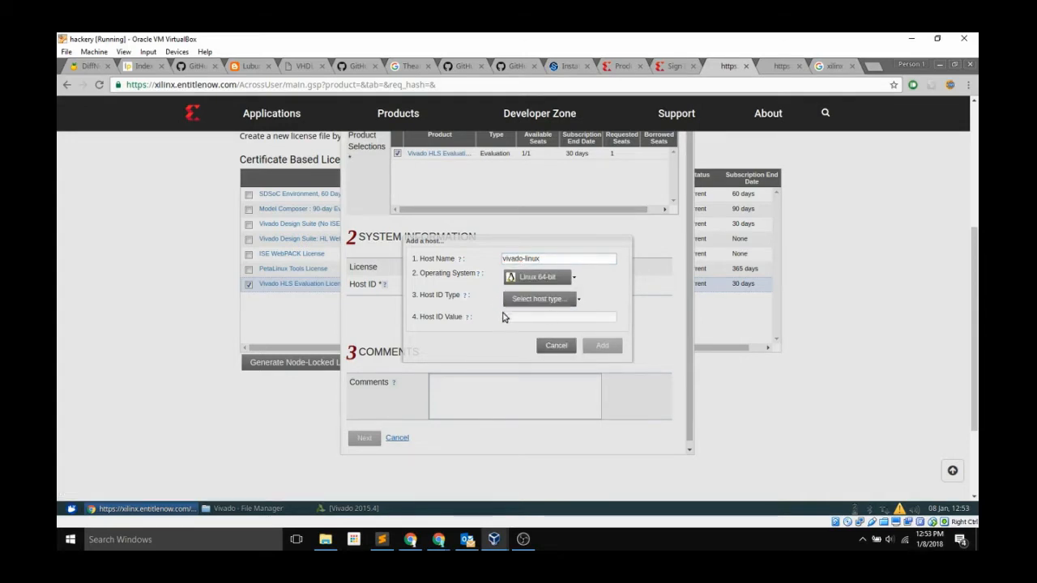
left_click(558, 302)
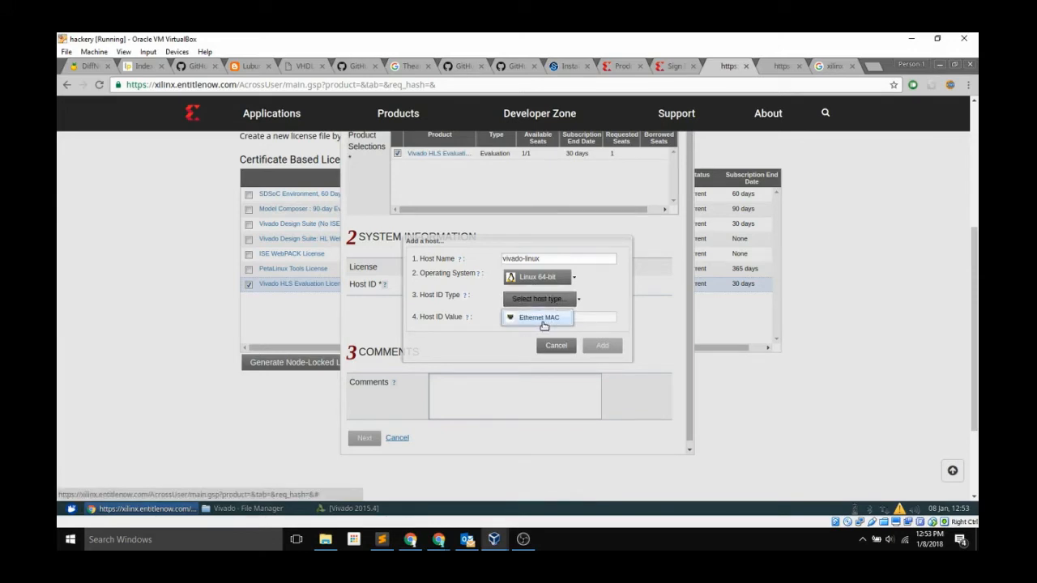
left_click(549, 322)
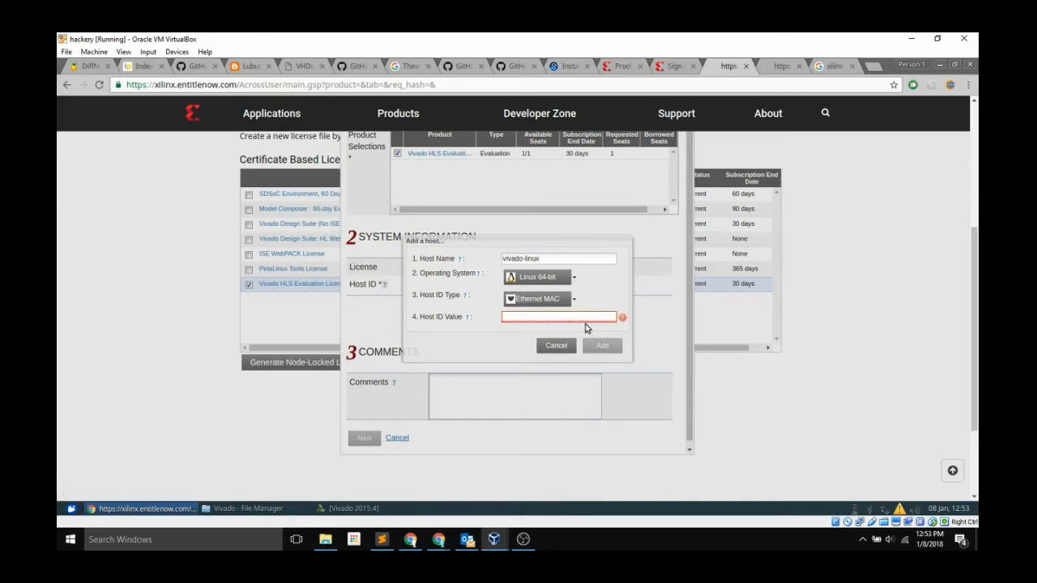
Look up Adapter 1's MAC address in the virtual machine's advanced network settings, and close the settings.
right_click(860, 524)
left_click(883, 496)
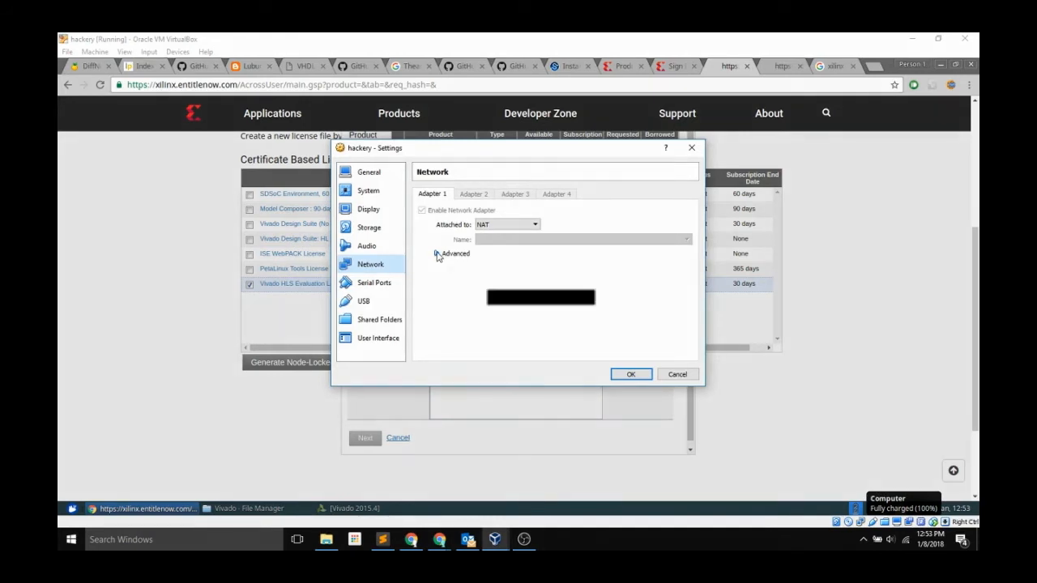
left_click(437, 254)
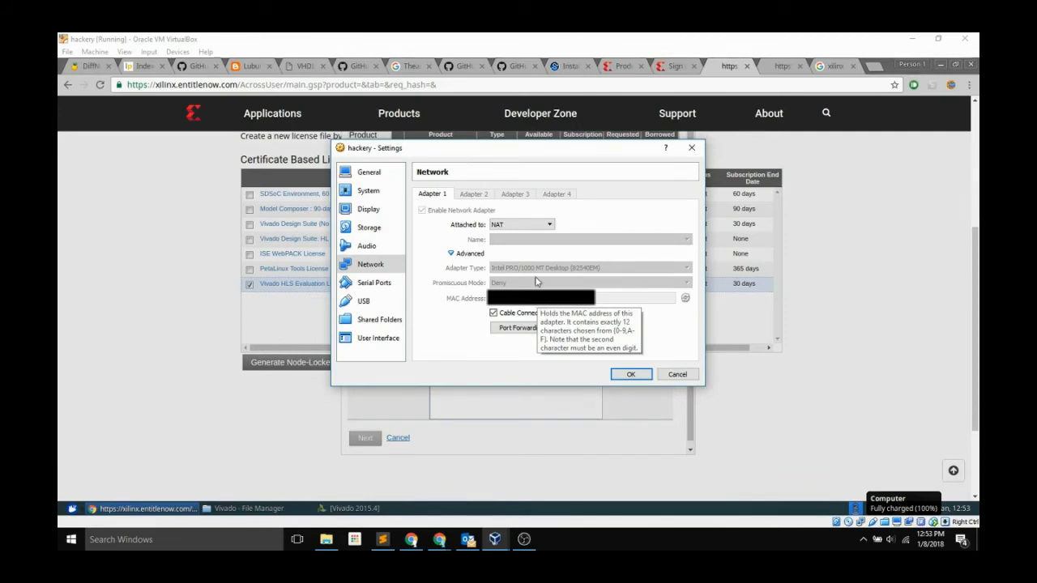
left_click(382, 540)
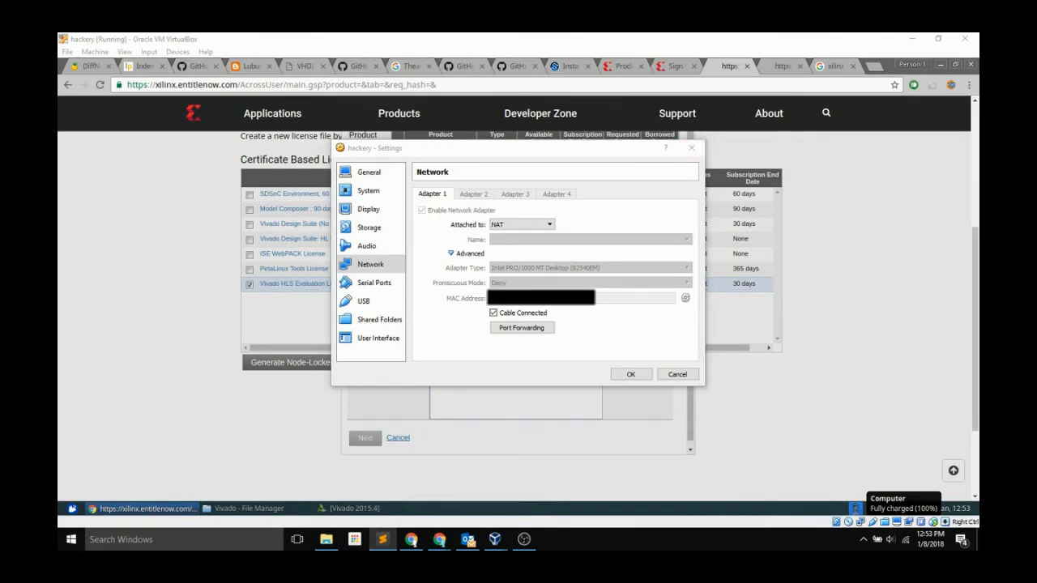
left_click(691, 147)
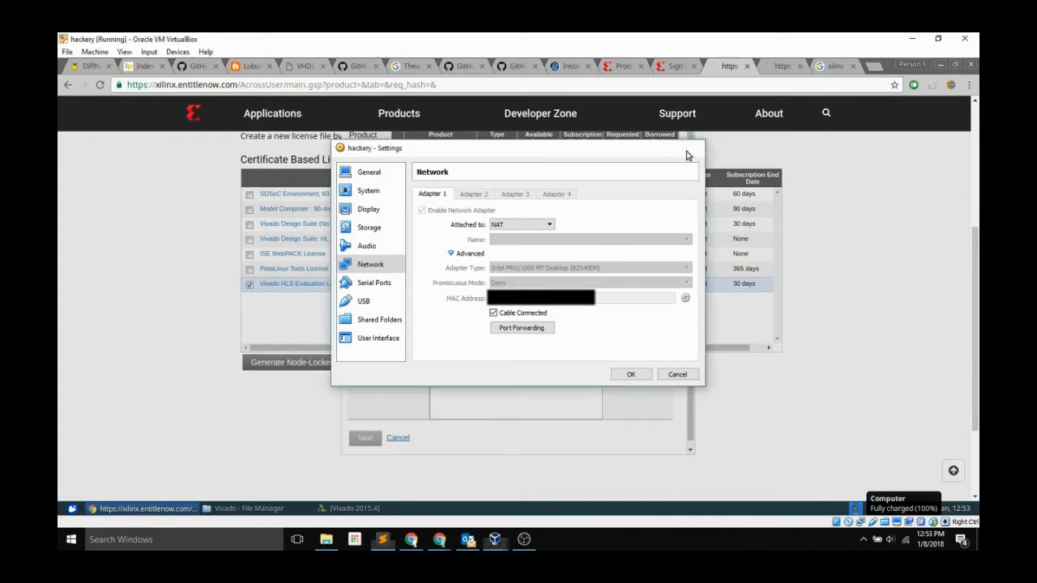
Enter the virtual machine's MAC address as the host ID value and add the host to the license request.
type("00000000000000000000")
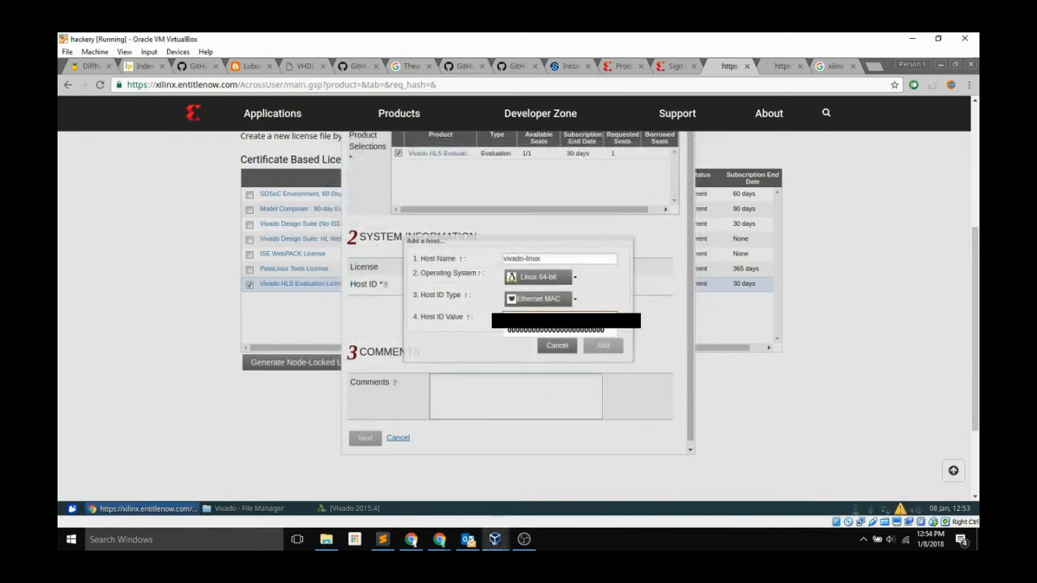
type("8")
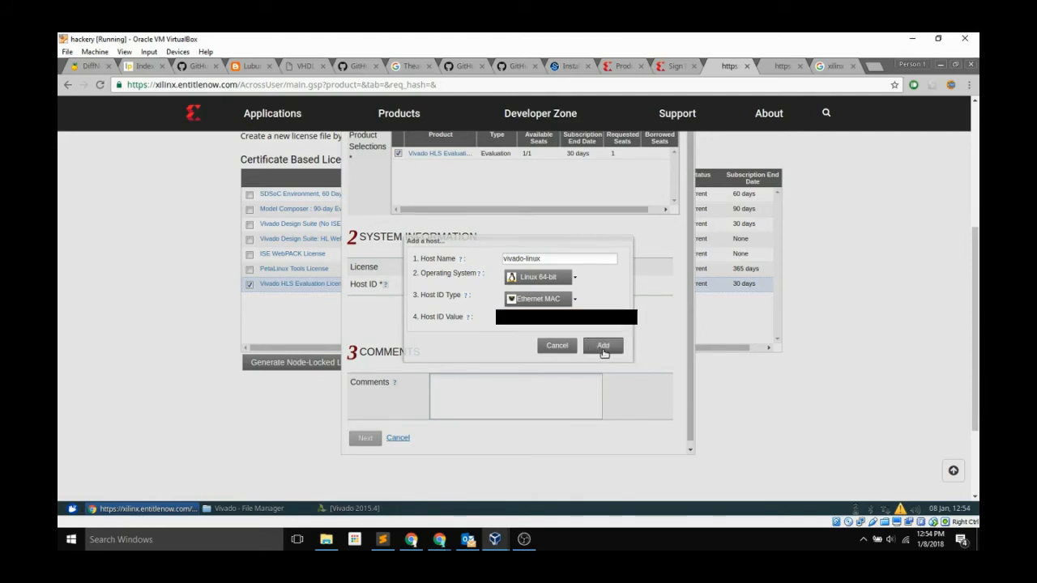
left_click(603, 351)
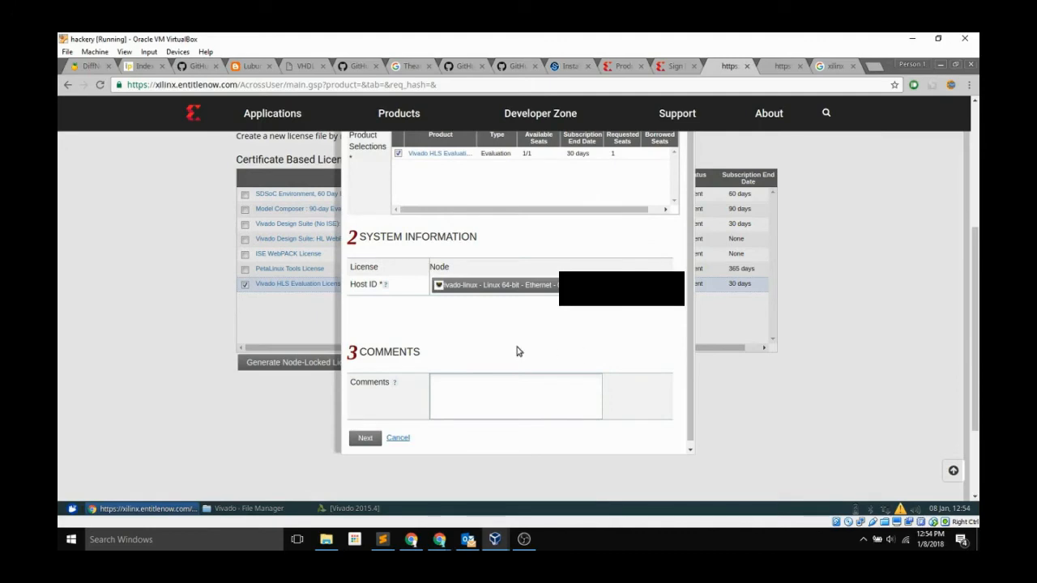
Proceed through the review of the license request and finish generating the node-locked license for the vivado-linux host.
left_click(366, 439)
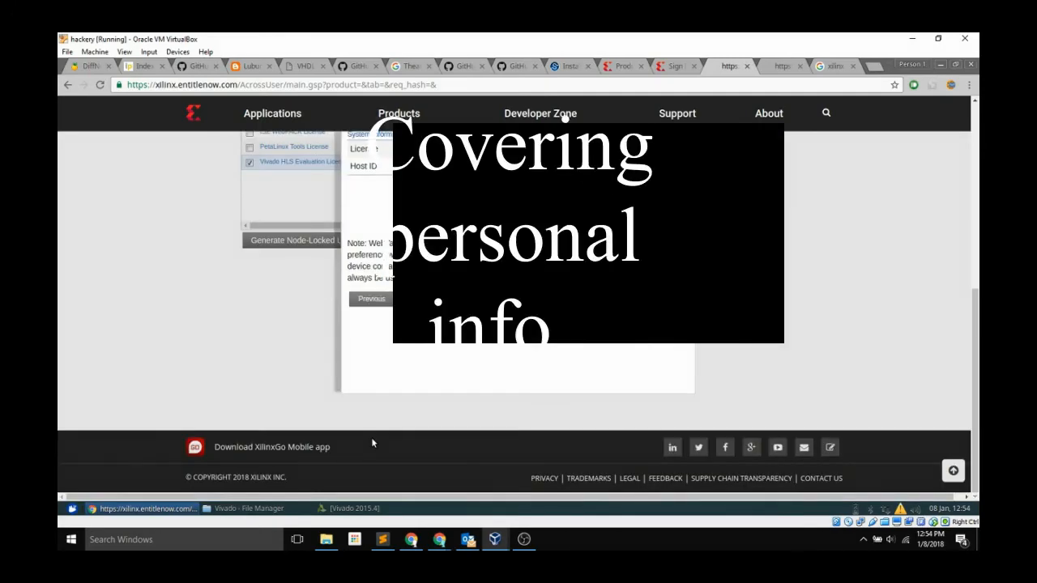
scroll(478, 361, "up", 1)
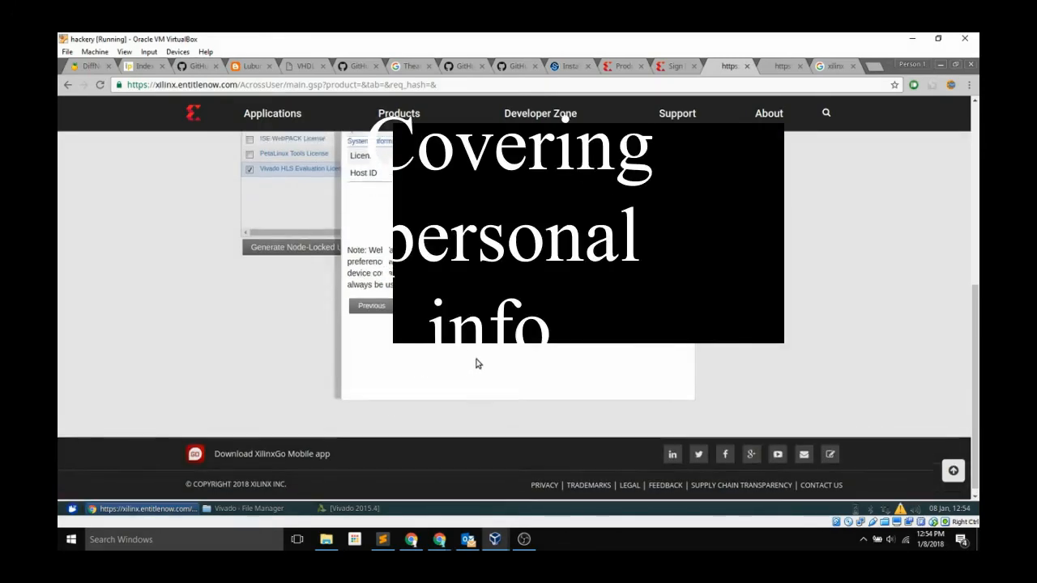
scroll(499, 386, "up", 2)
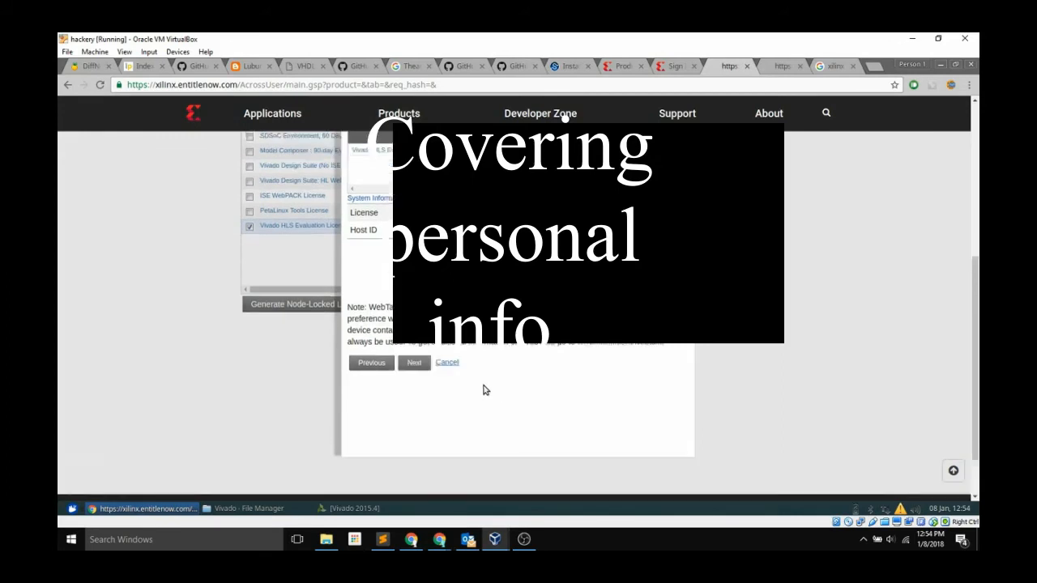
left_click(414, 391)
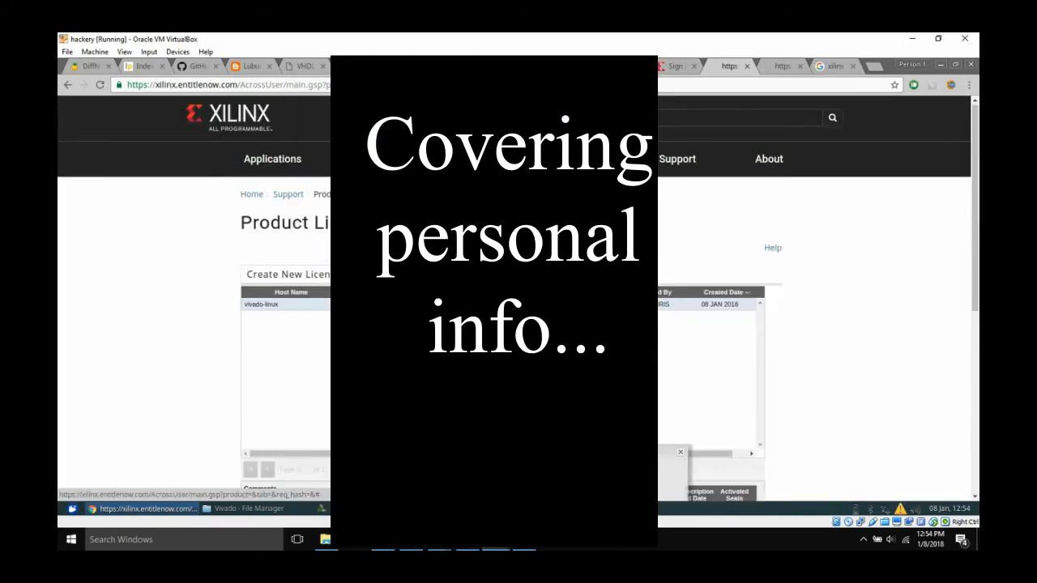
scroll(519, 324, "down", 3)
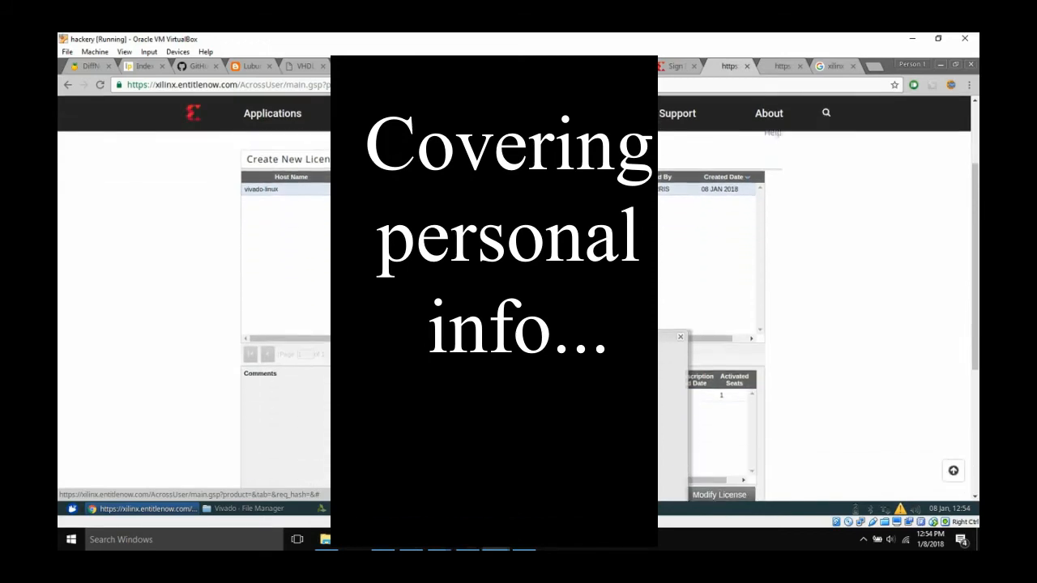
scroll(518, 324, "down", 1)
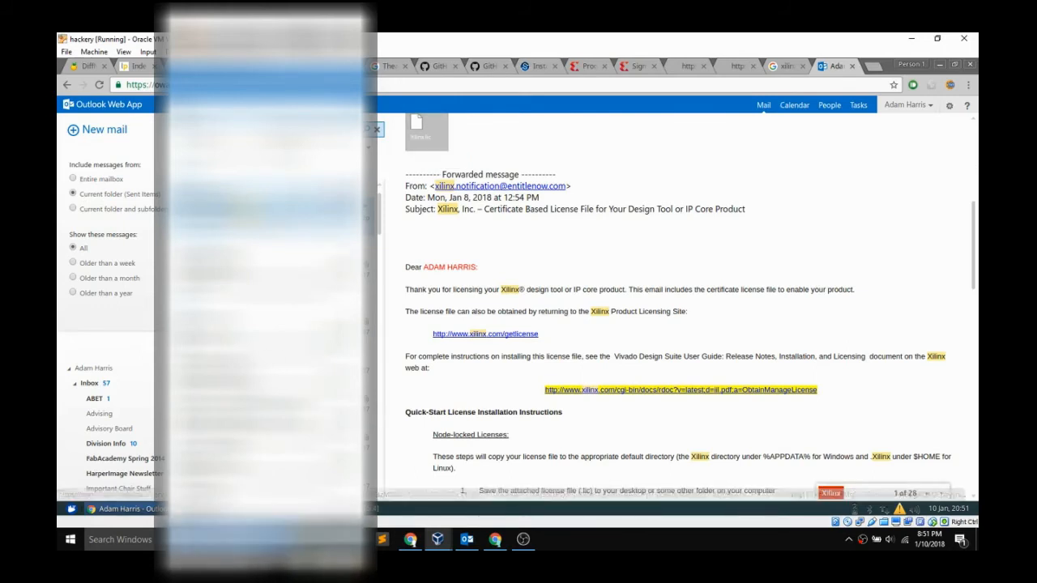
Save the Xilinx.lic attachment from the license e-mail into the Desktop's Vivado folder as XilinxVivado.lic.
left_click(249, 509)
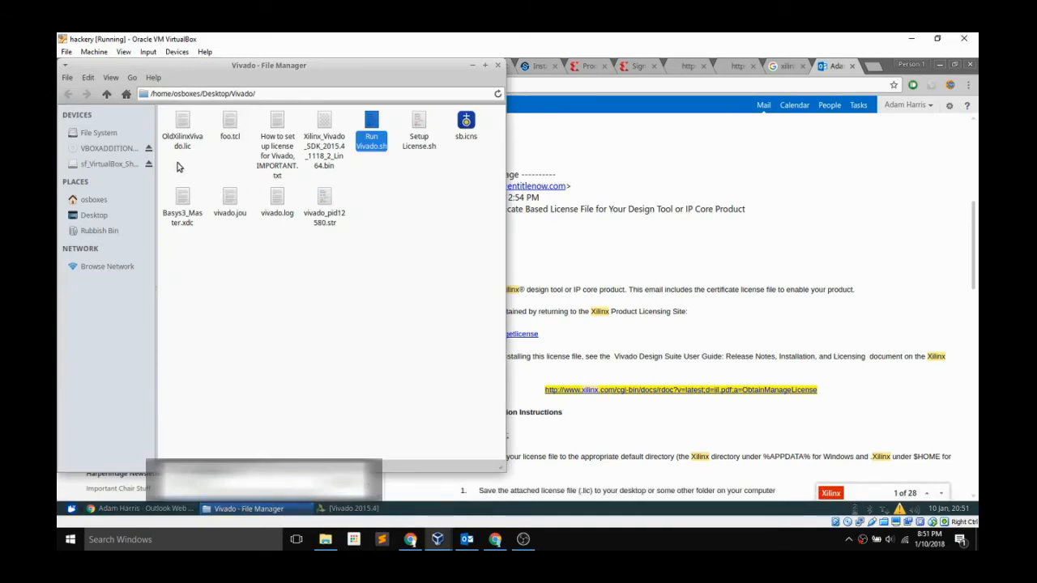
left_click(473, 65)
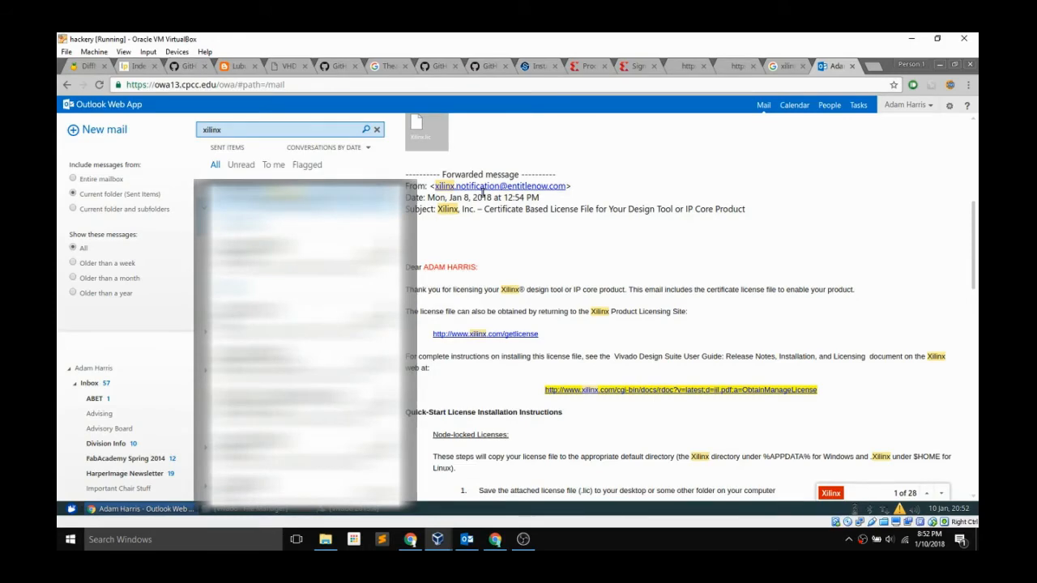
left_click(427, 131)
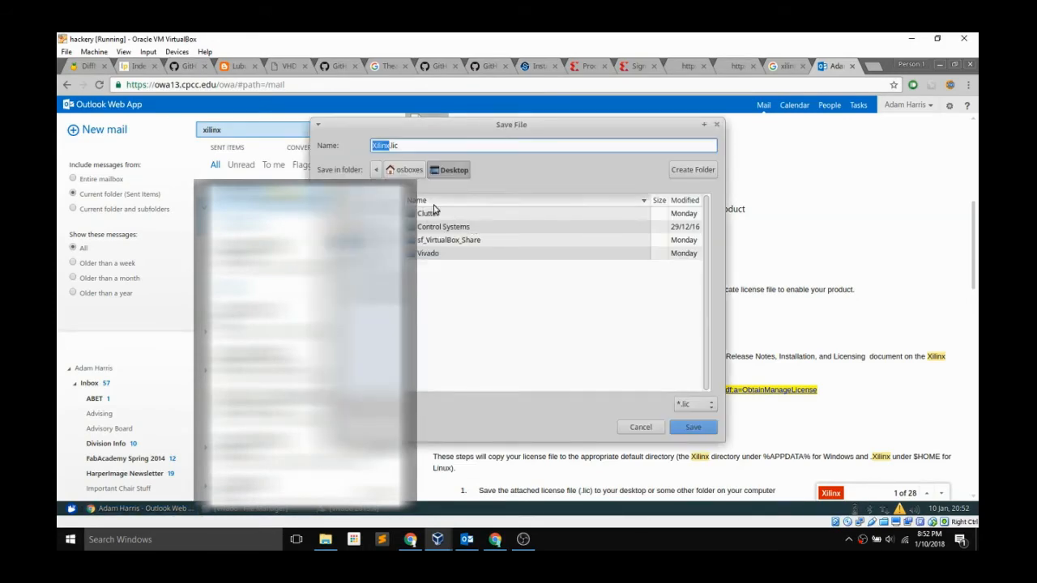
double_click(436, 255)
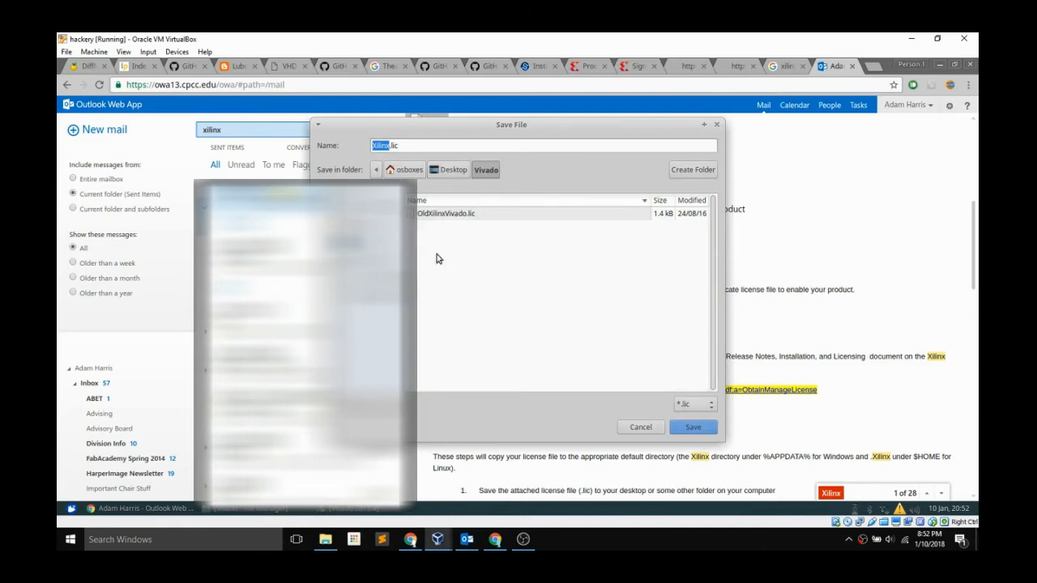
left_click(389, 145)
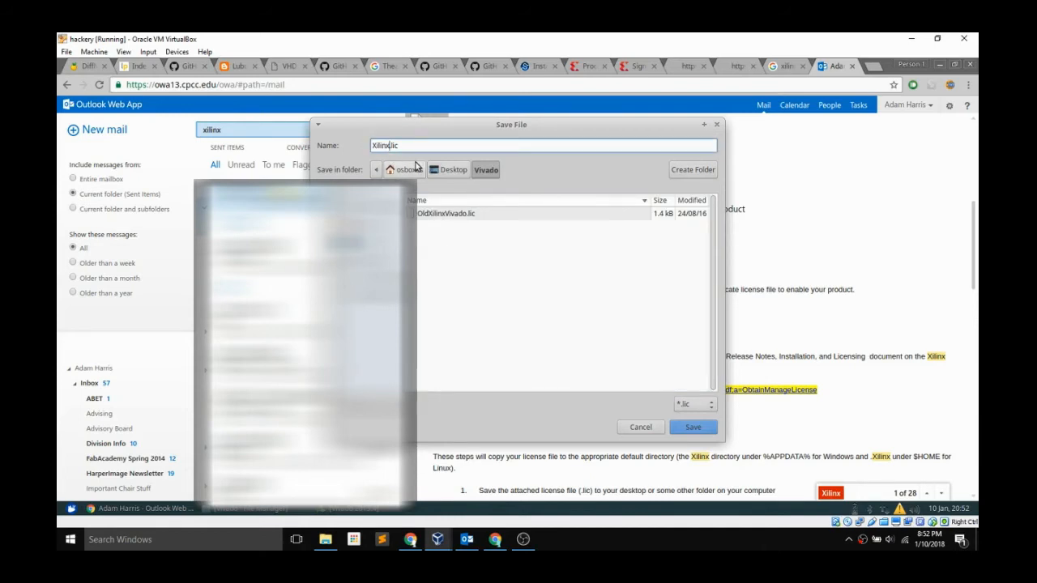
type("Vivado")
left_click(694, 428)
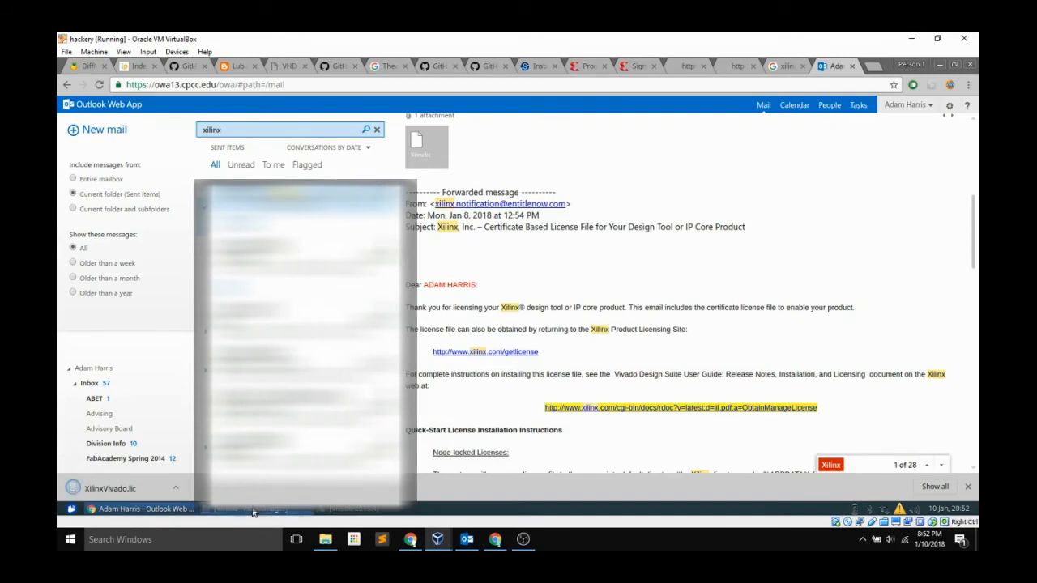
Run Setup License.sh from the Vivado folder to install the license, and launch Vivado with Run Vivado.sh.
left_click(253, 510)
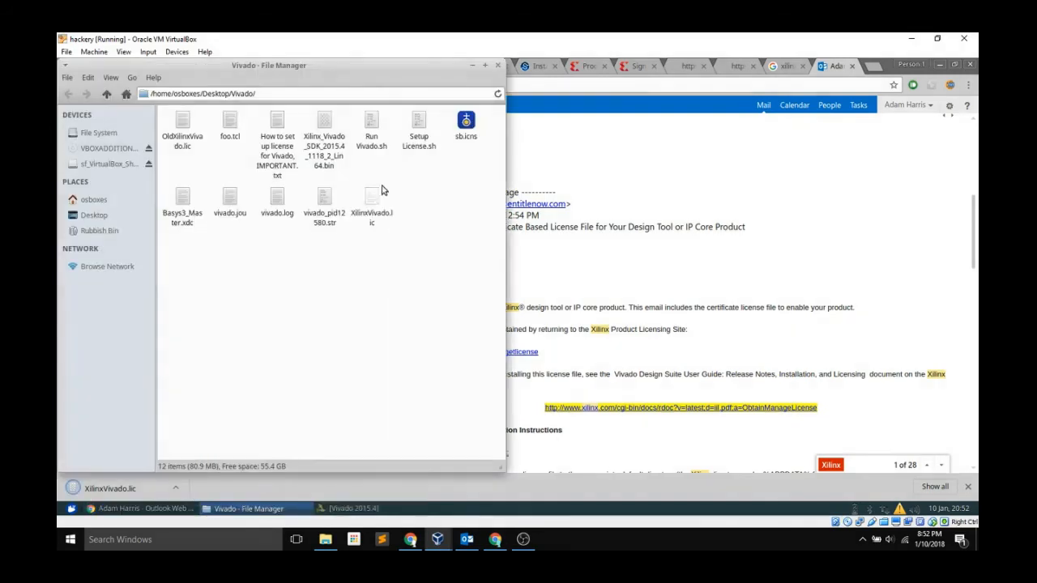
left_click(421, 124)
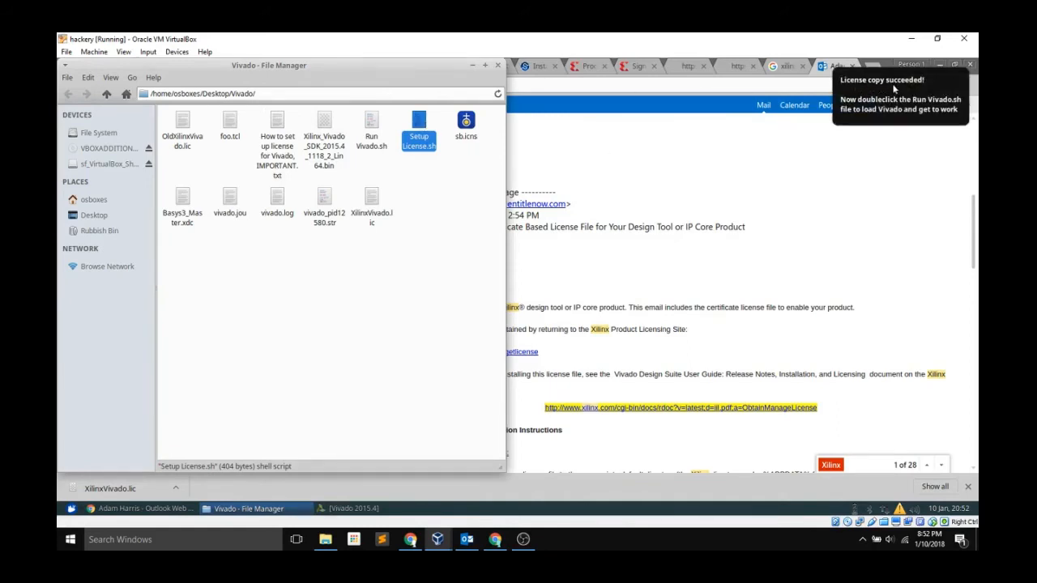
left_click(462, 191)
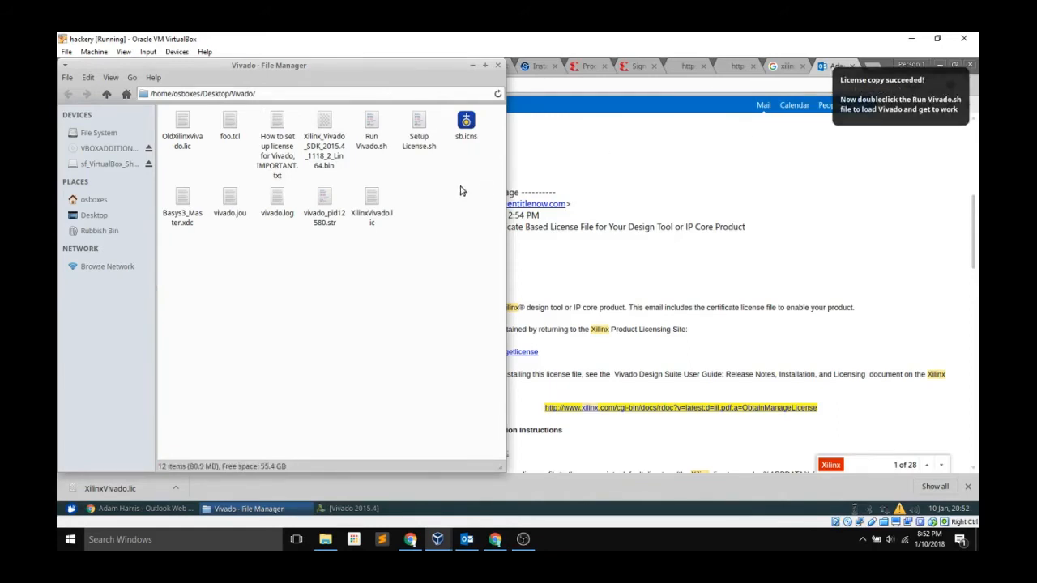
double_click(372, 125)
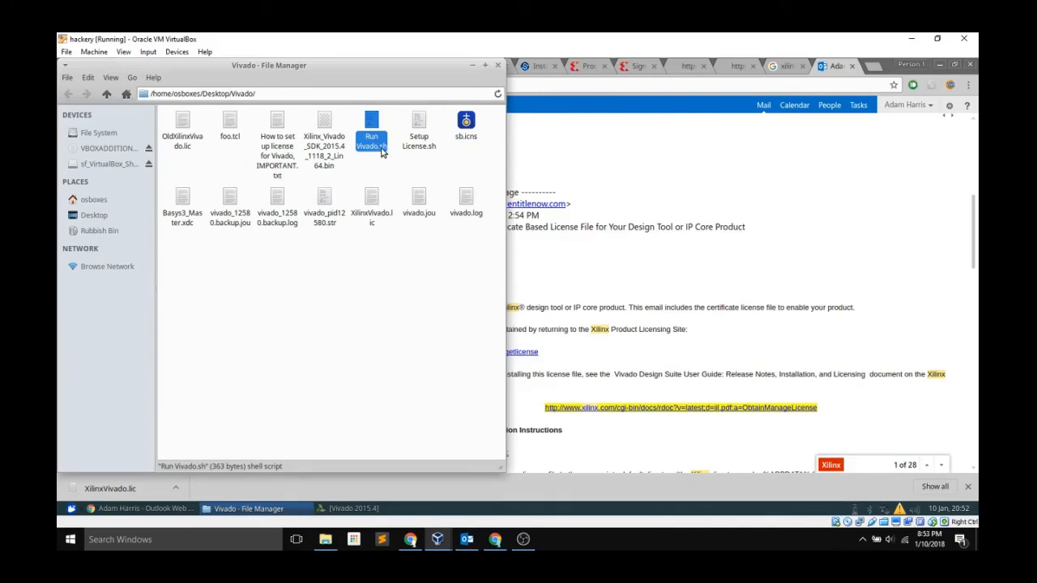
double_click(374, 146)
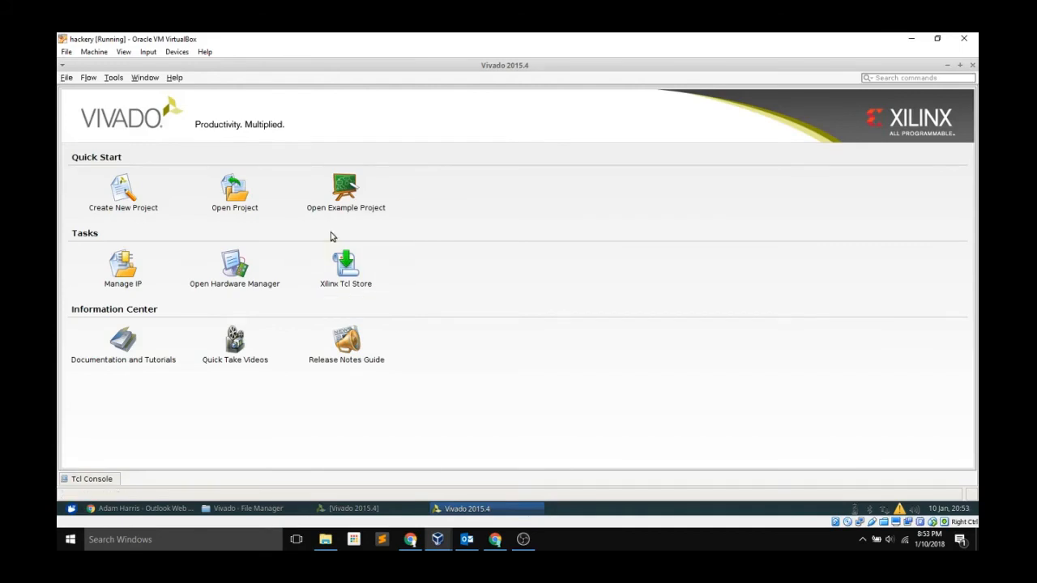
Check the VIVADO_HLS entry under certificate based licenses in the Vivado License Manager, and exit the manager.
left_click(114, 78)
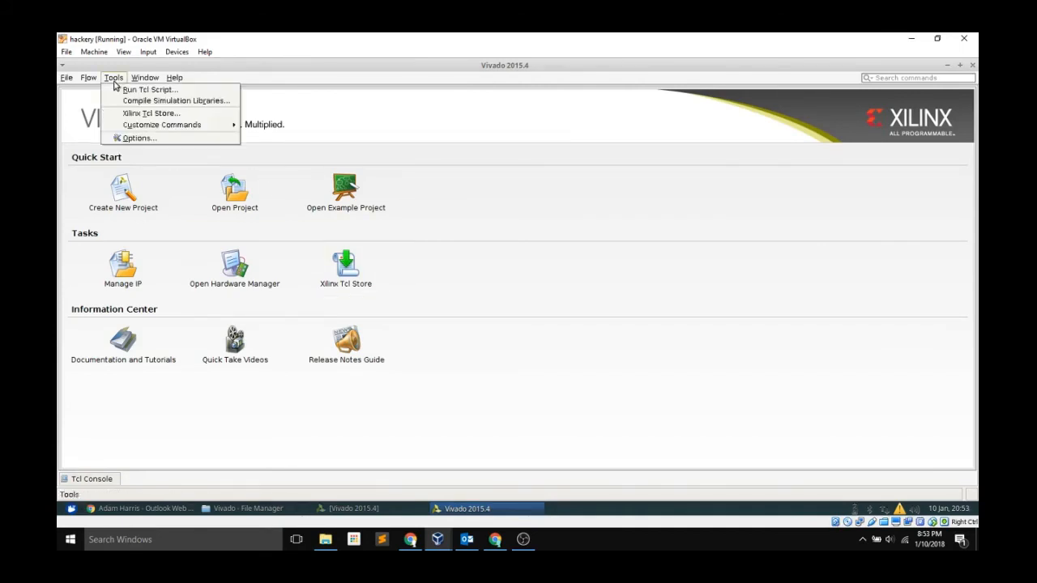
mouse_move(176, 82)
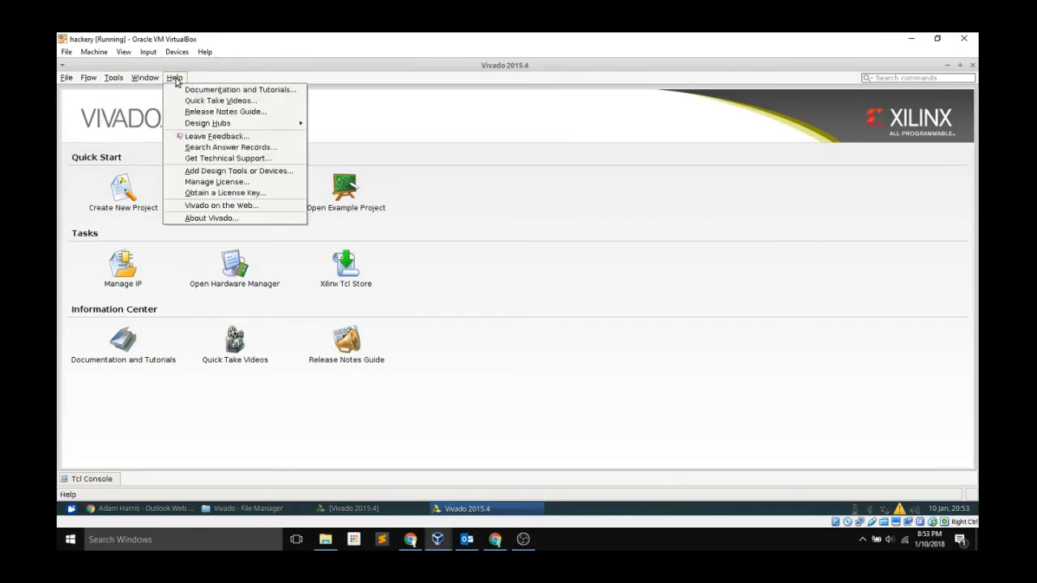
left_click(217, 182)
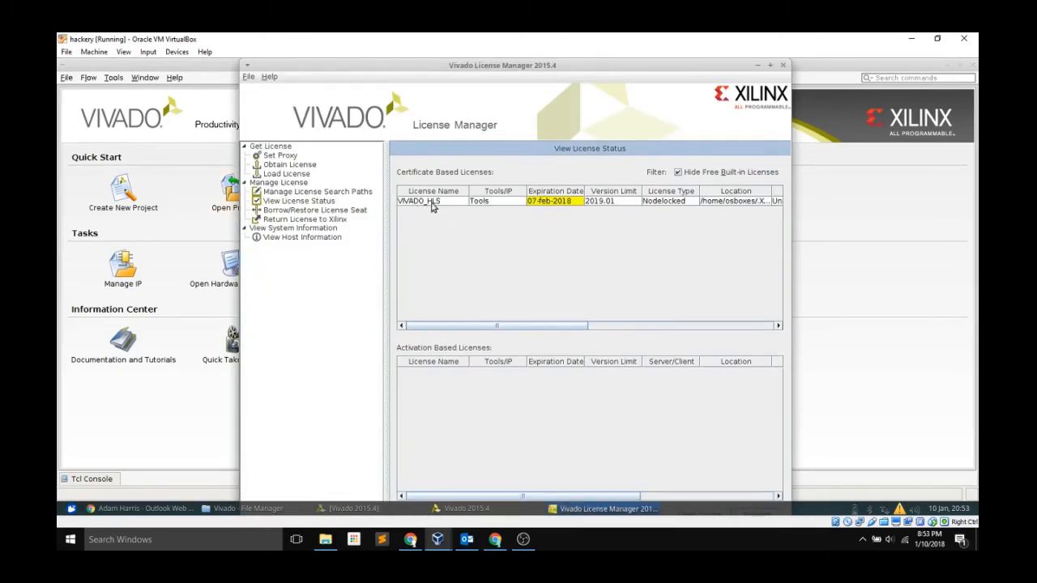
left_click(425, 203)
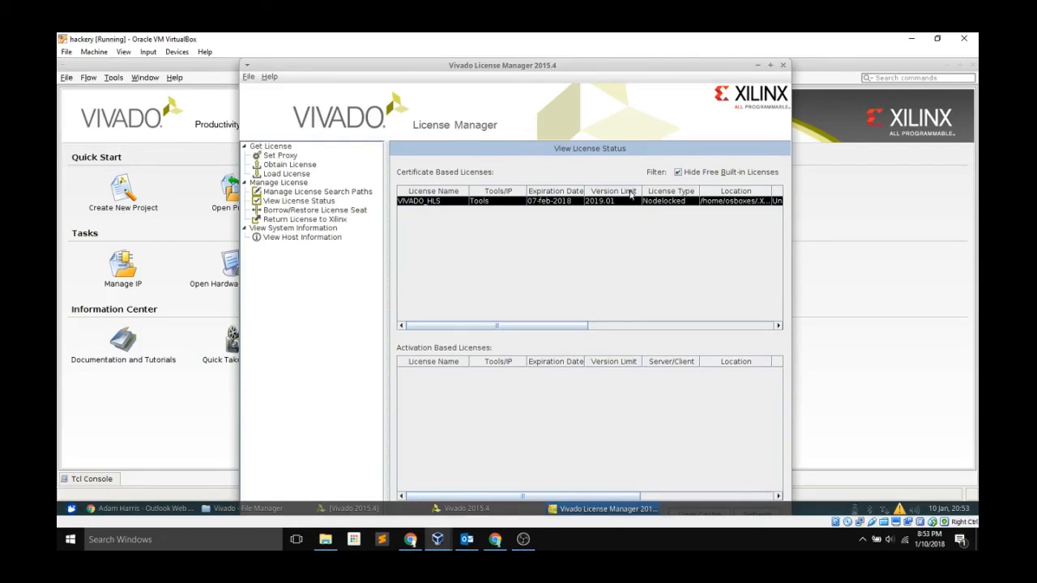
left_click(783, 65)
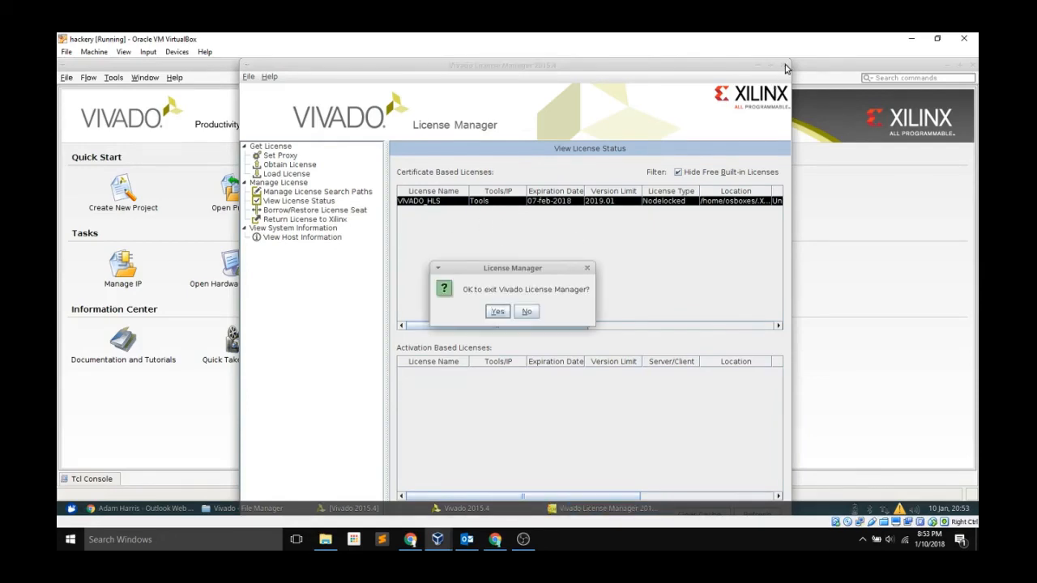
left_click(507, 312)
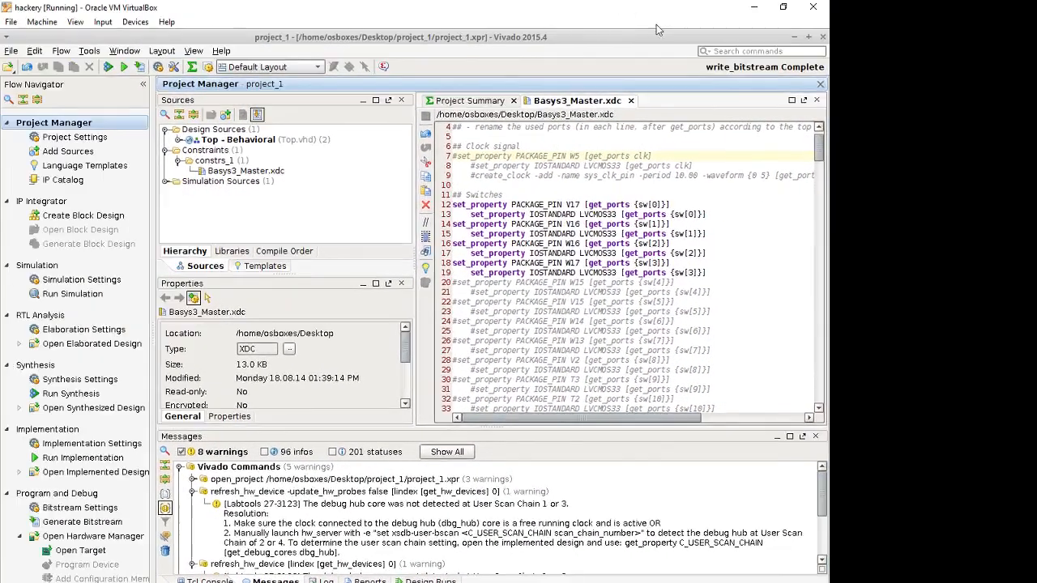
Reposition the virtual machine window and attach the Digilent USB Device [0700] to the virtual machine.
left_click_drag(656, 25, 549, 88)
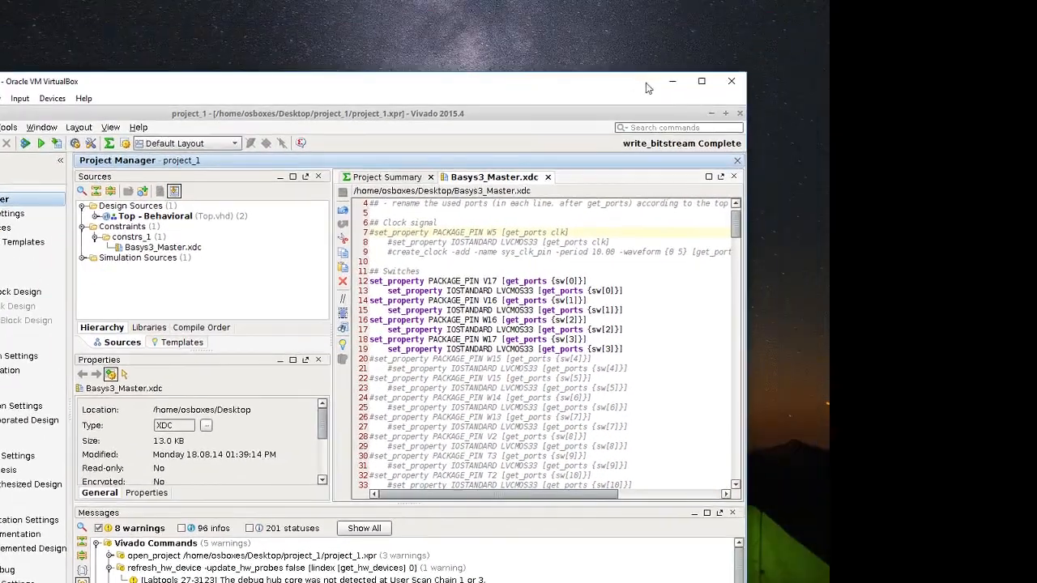
left_click_drag(628, 74, 609, 20)
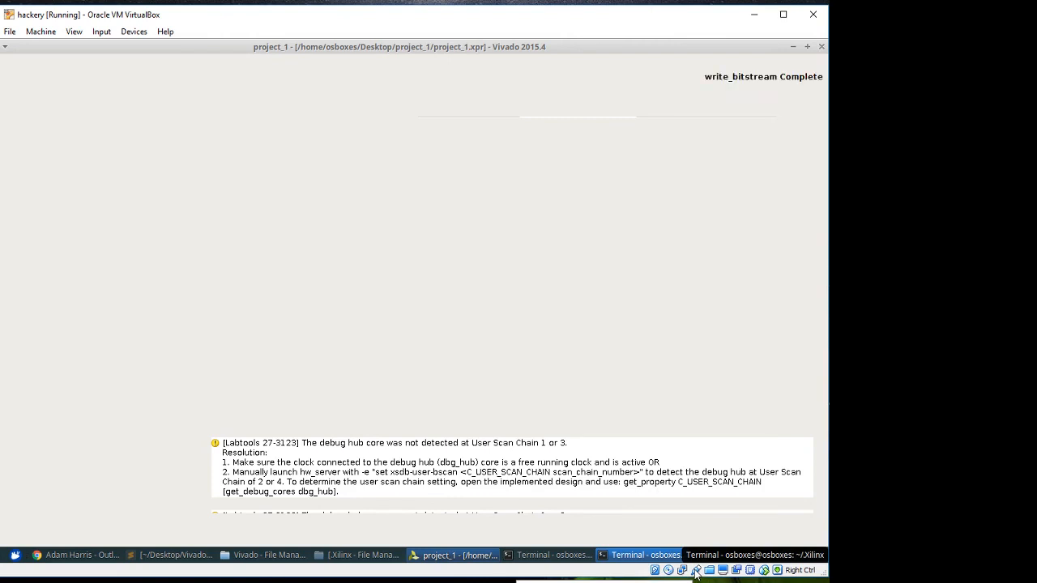
right_click(695, 571)
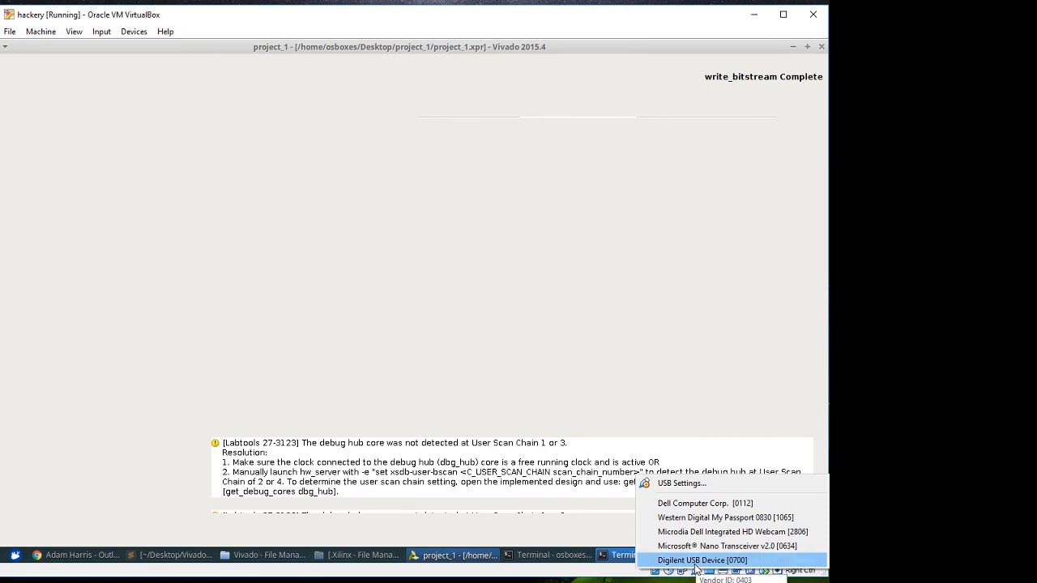
left_click(695, 560)
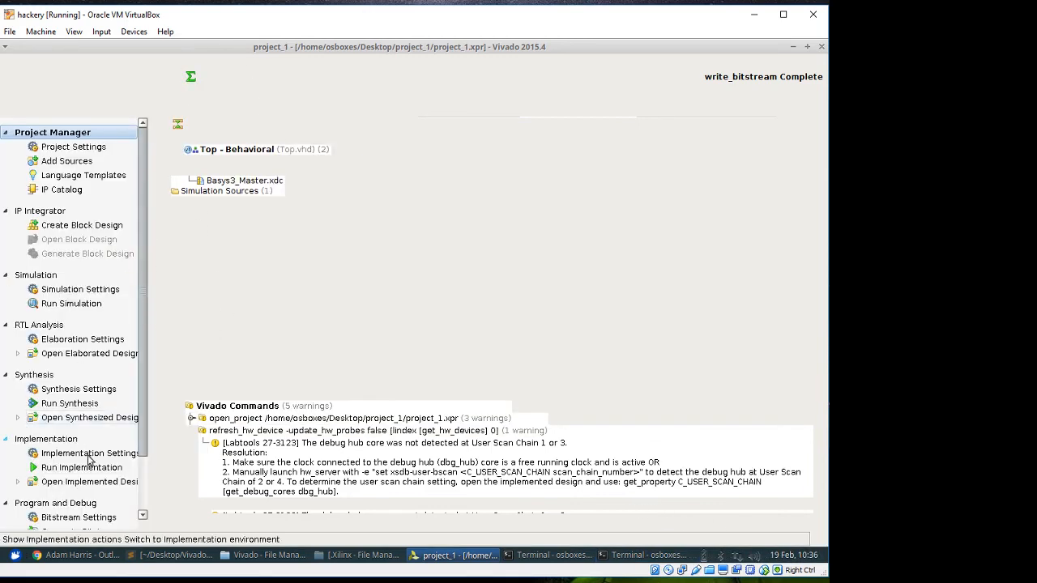
Connect the Hardware Manager to the attached board by opening the target with Auto Connect.
scroll(134, 490, "down", 2)
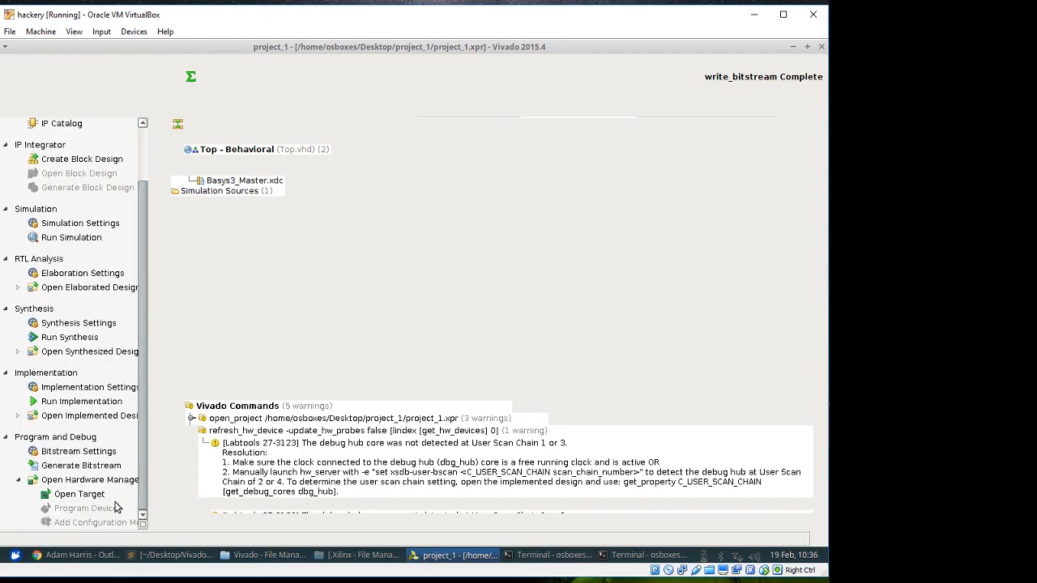
left_click(92, 494)
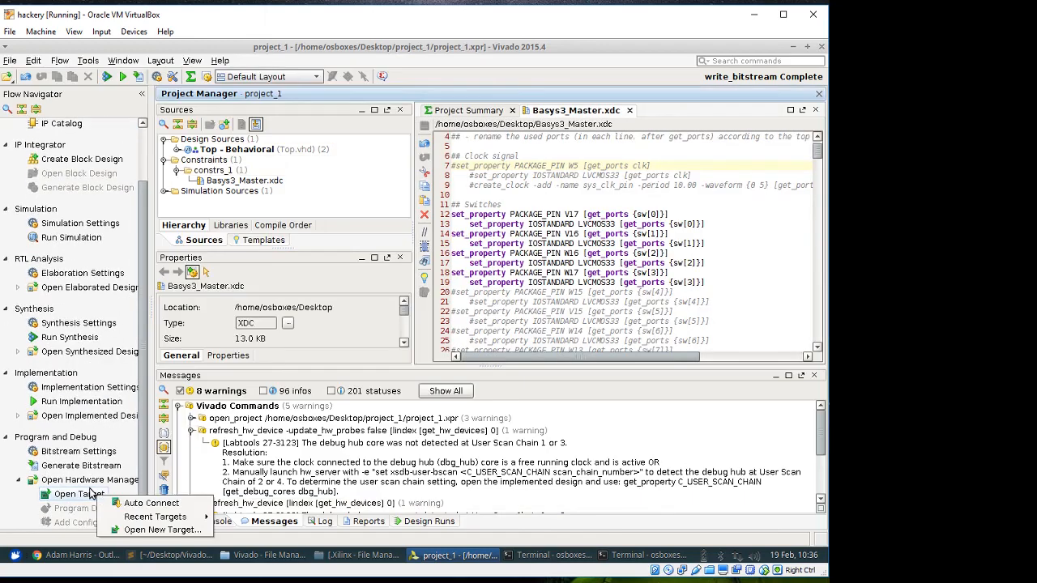
left_click(135, 504)
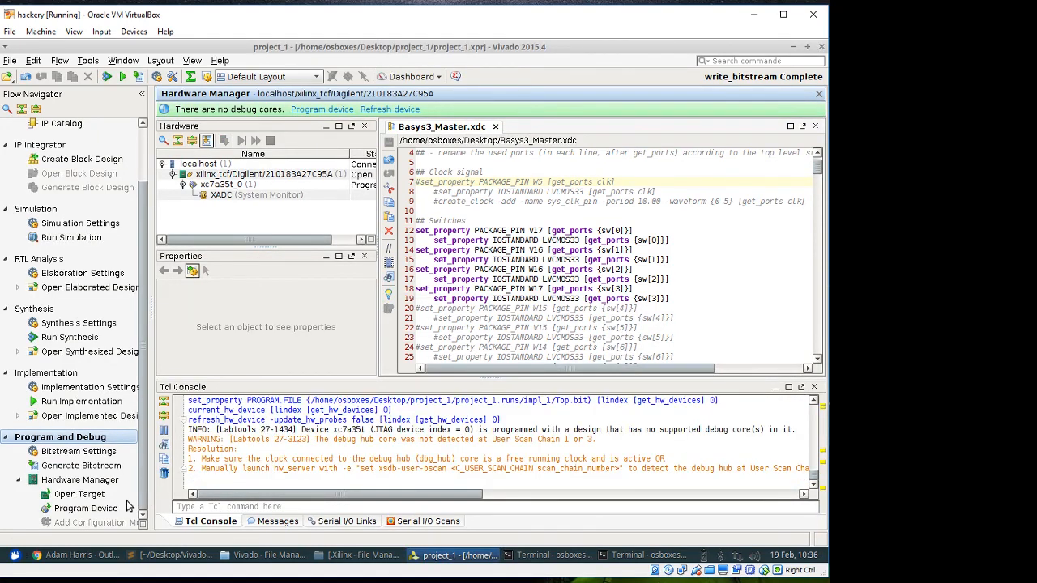
Program the xc7a35t_0 device with the project's Top.bit bitstream, keeping the end of startup check enabled.
left_click(103, 515)
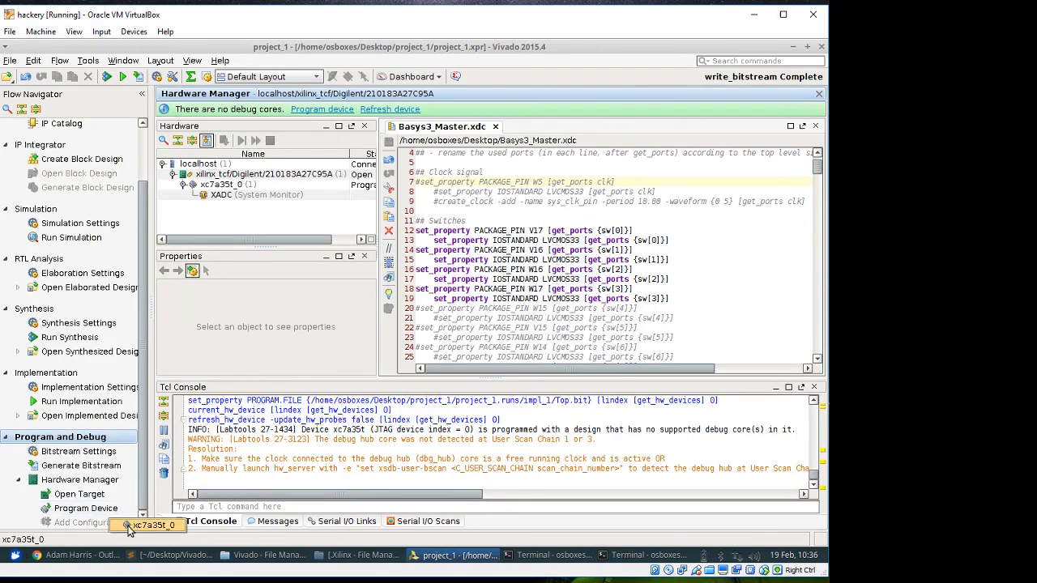
left_click(142, 525)
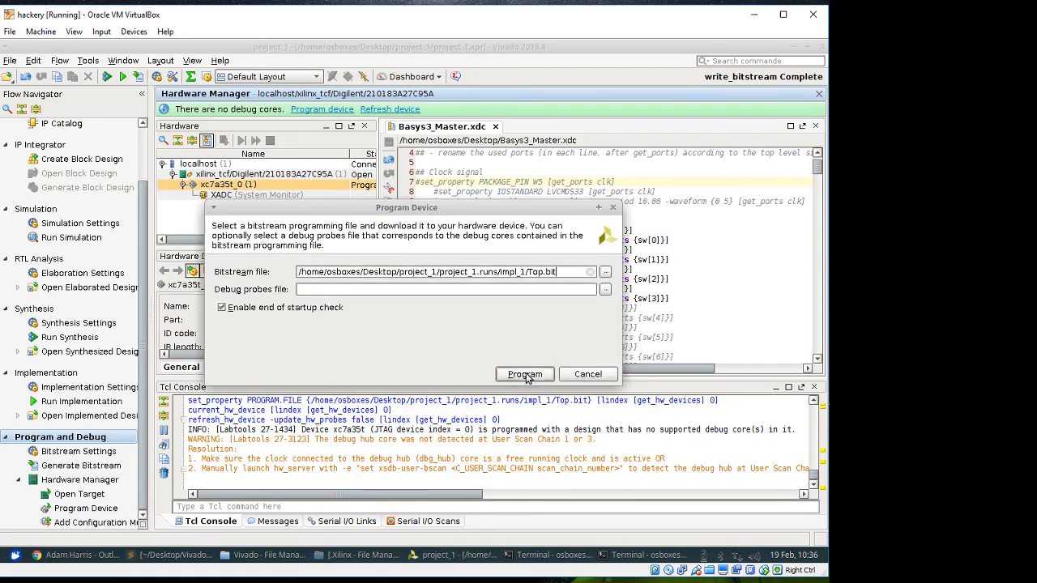
left_click(525, 372)
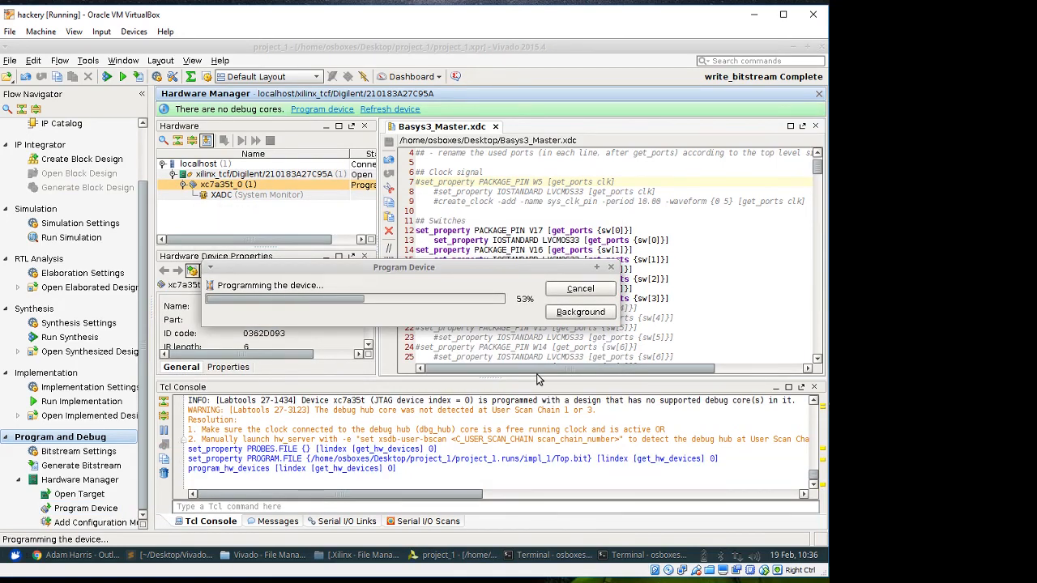